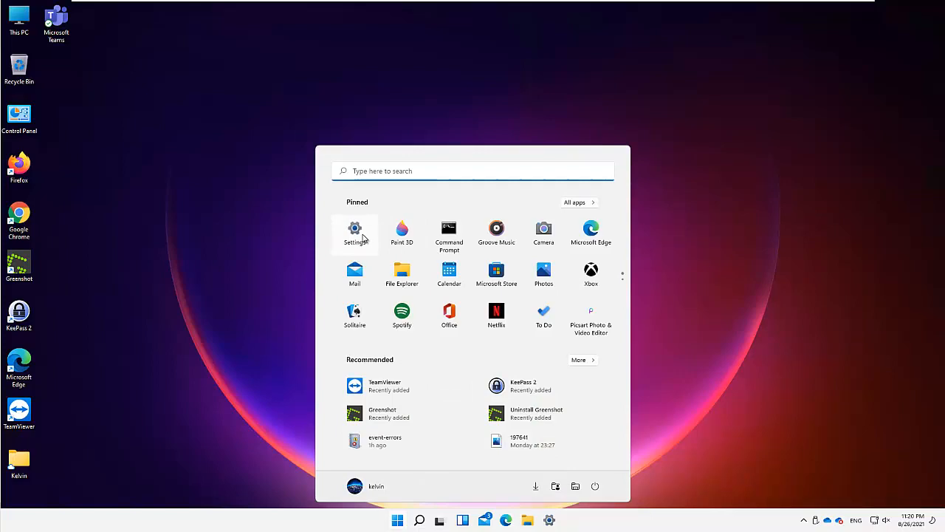
# Open Windows Settings and go to the Accounts page
pyautogui.click(356, 234)
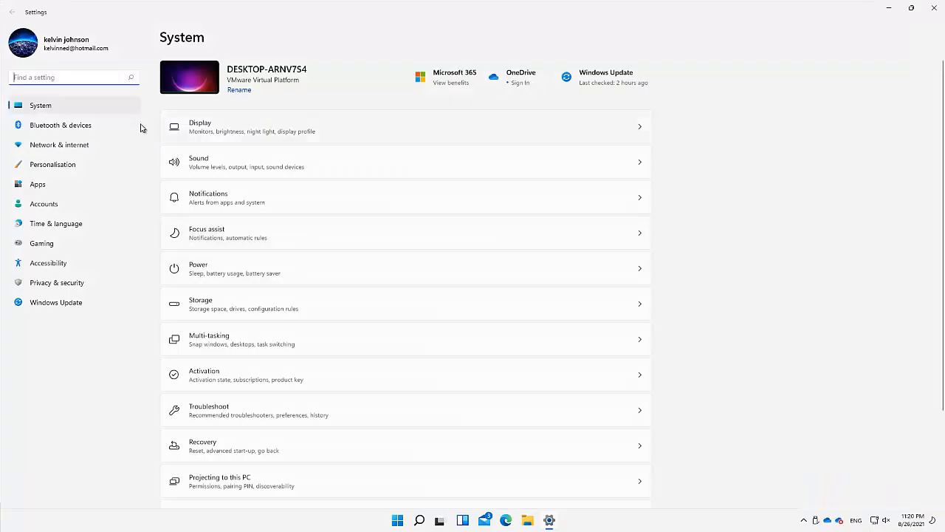
pyautogui.click(43, 203)
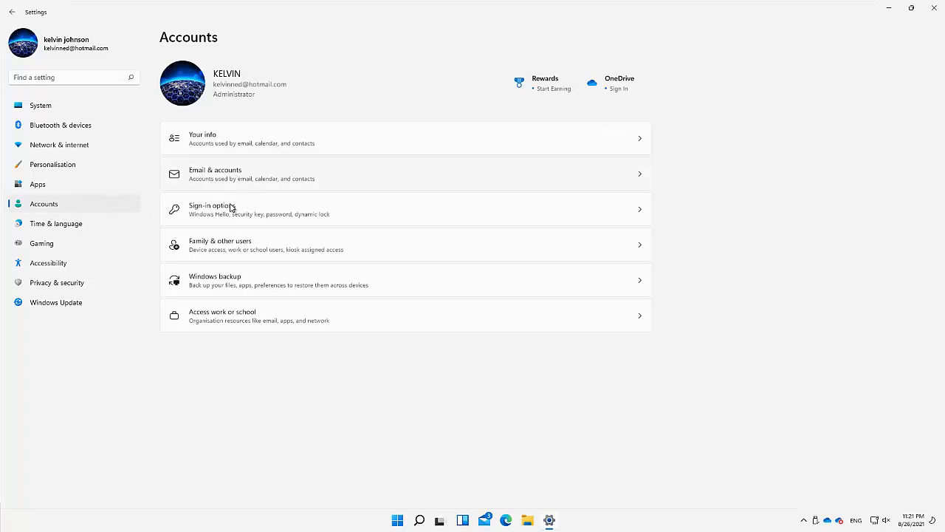
# Open the Family & other users page from Accounts
pyautogui.click(230, 246)
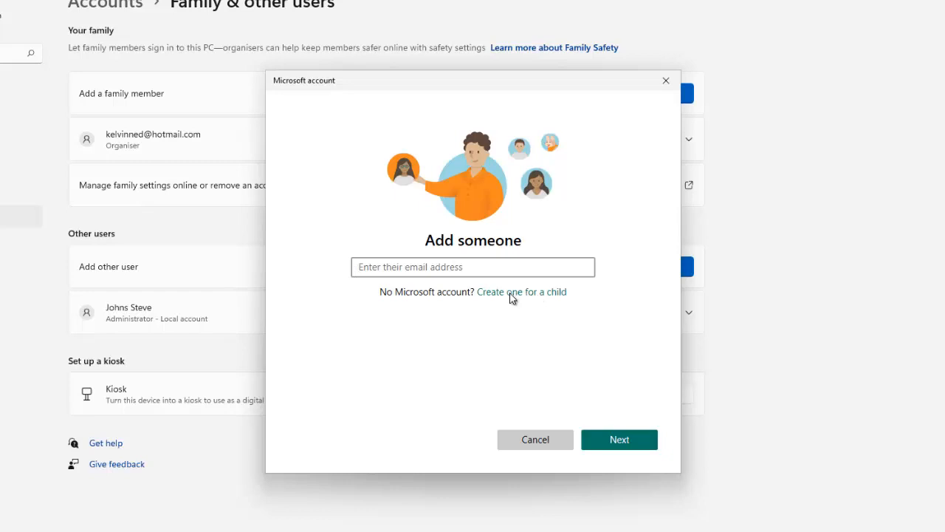
pyautogui.click(491, 291)
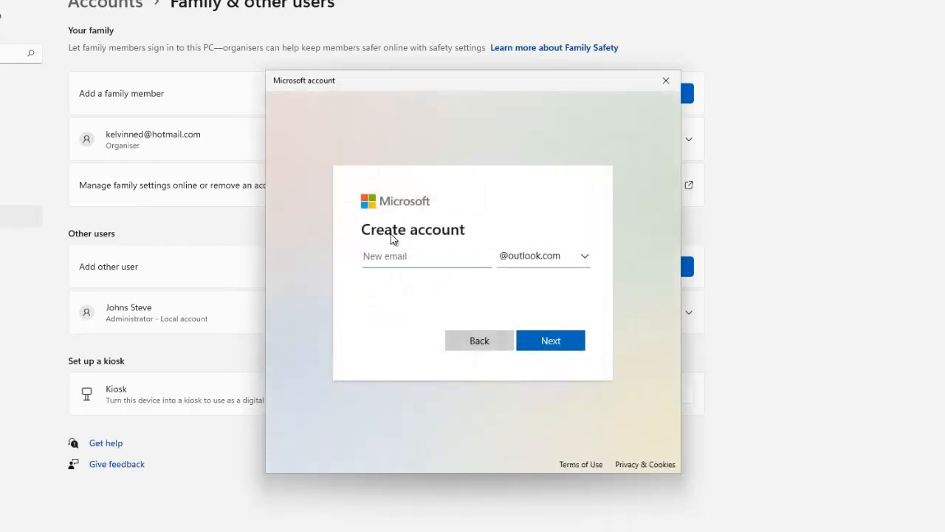
pyautogui.click(549, 265)
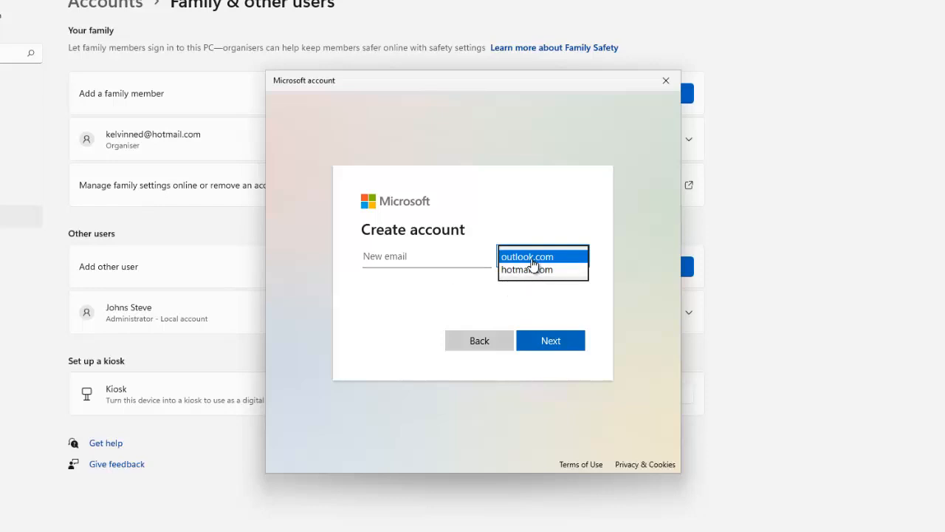
pyautogui.click(432, 261)
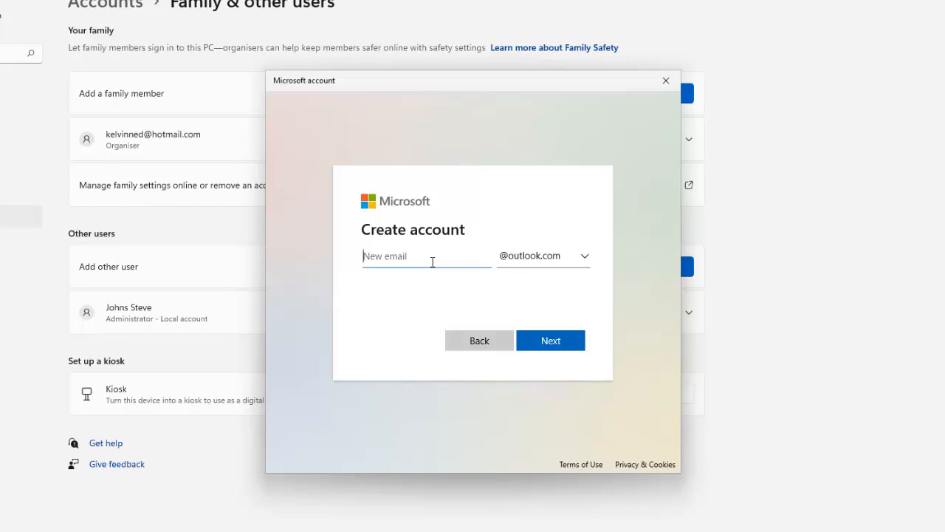
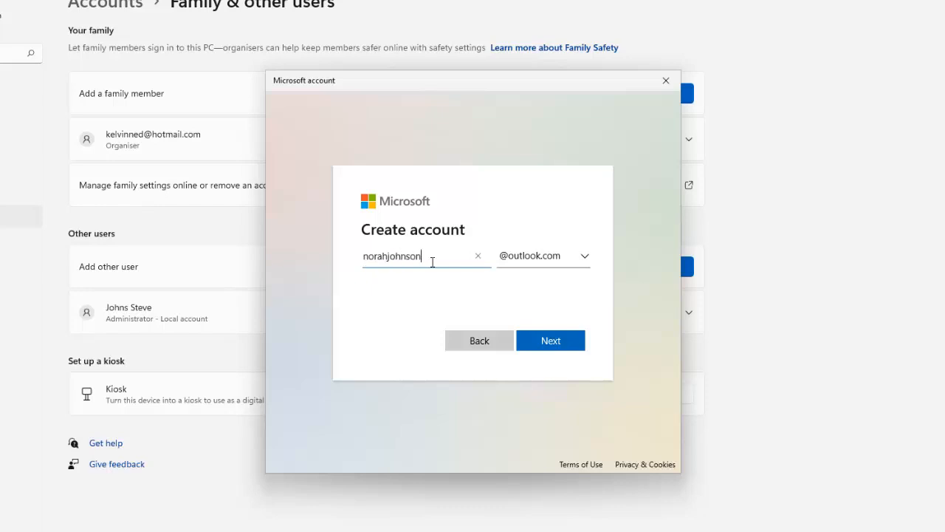
pyautogui.click(537, 343)
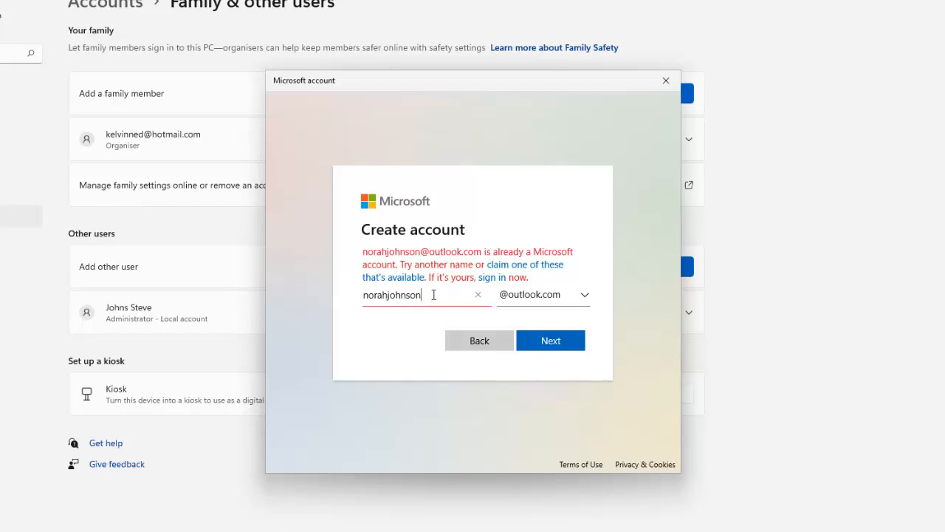
pyautogui.write('2')
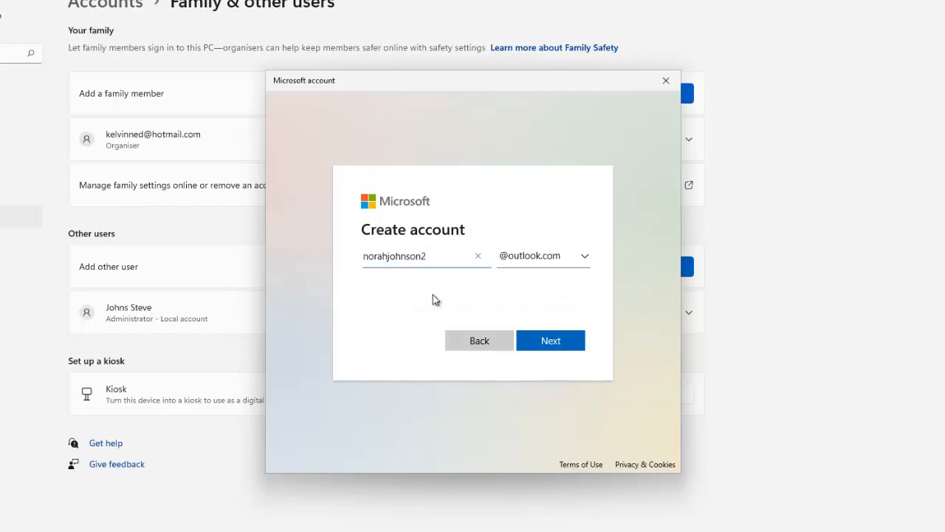
pyautogui.write('01')
pyautogui.click(552, 339)
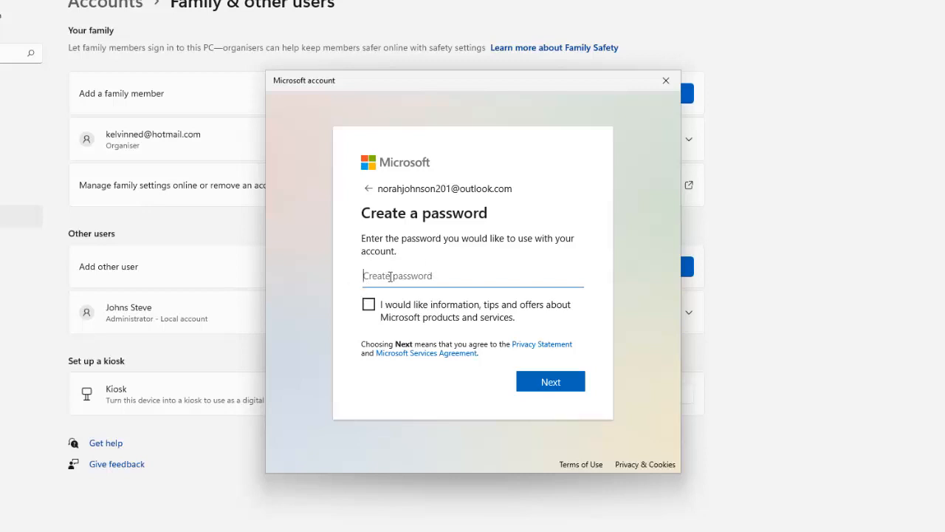
# Set the child account's password and enter the child's first name and surname
pyautogui.write('a')
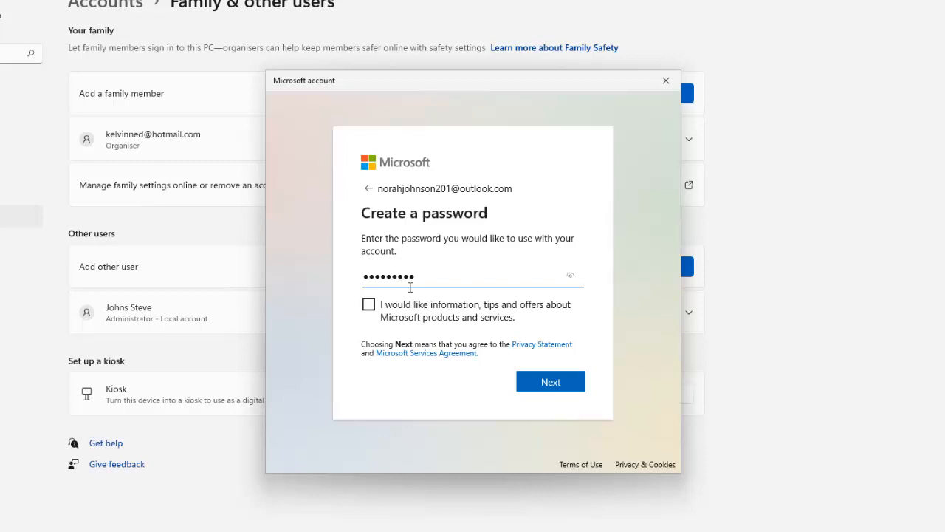
pyautogui.click(557, 384)
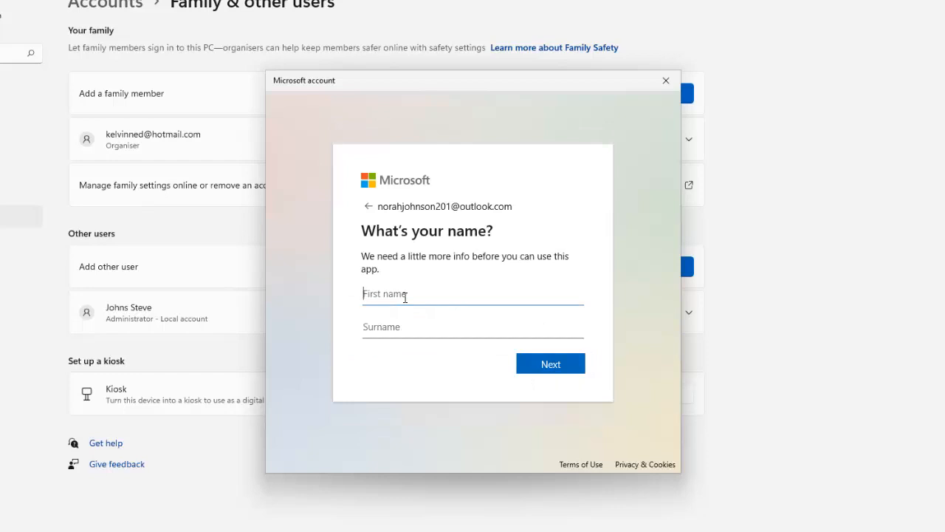
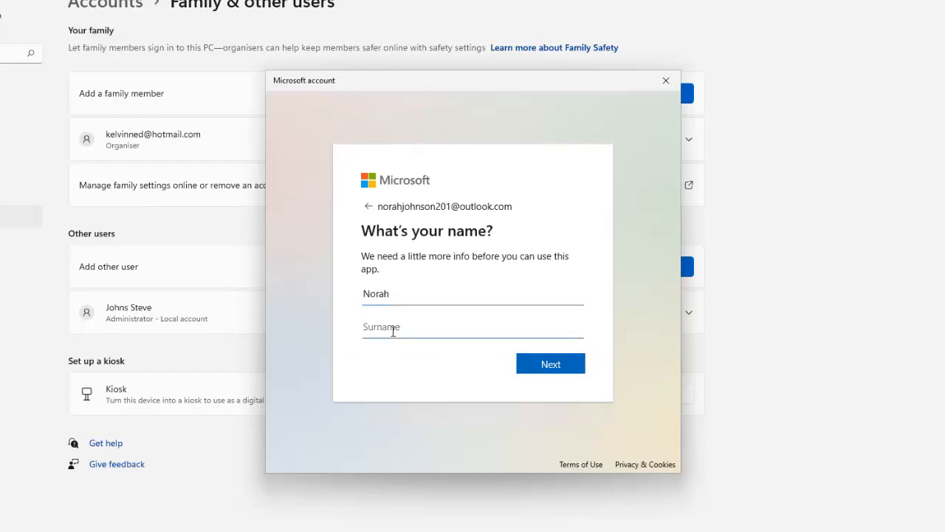
pyautogui.click(545, 362)
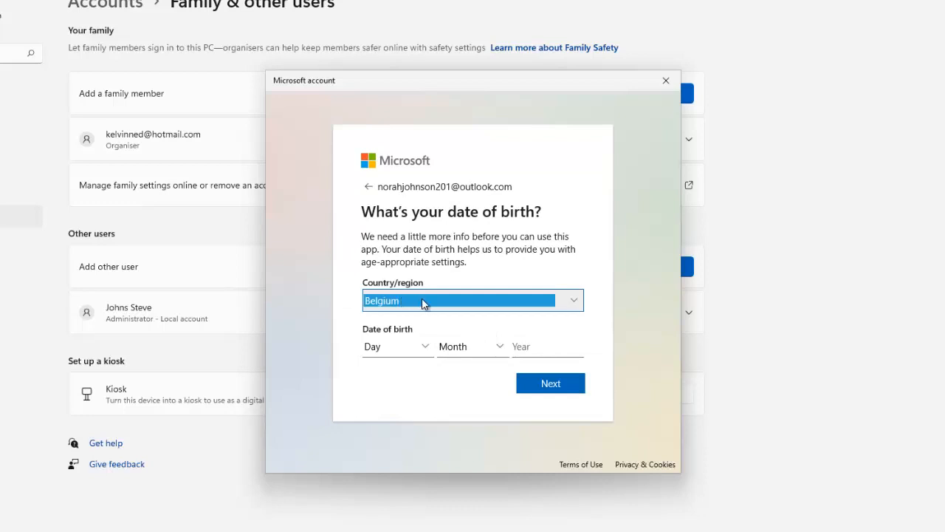
# Set the country to Belgium and birth date to 1 January 2010
pyautogui.click(424, 348)
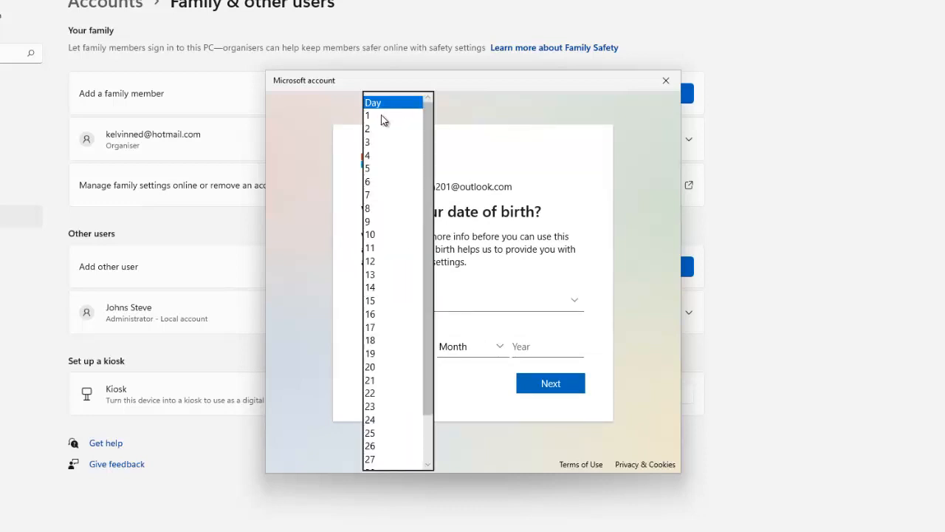
pyautogui.click(373, 116)
pyautogui.click(477, 350)
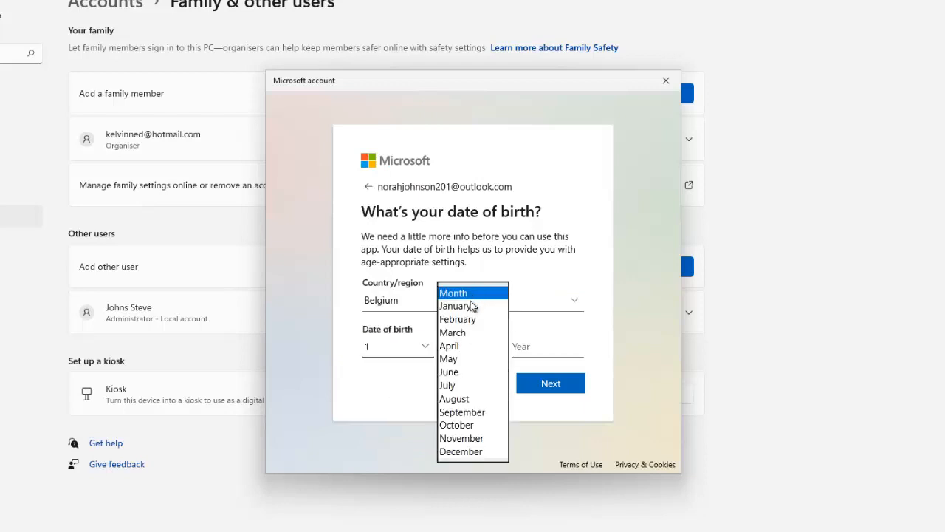
pyautogui.click(469, 306)
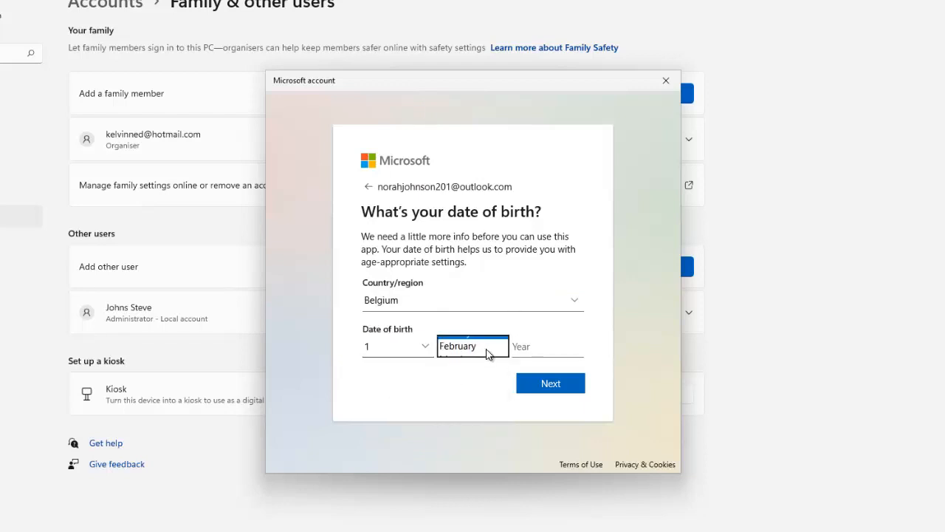
pyautogui.click(535, 349)
pyautogui.write('2010')
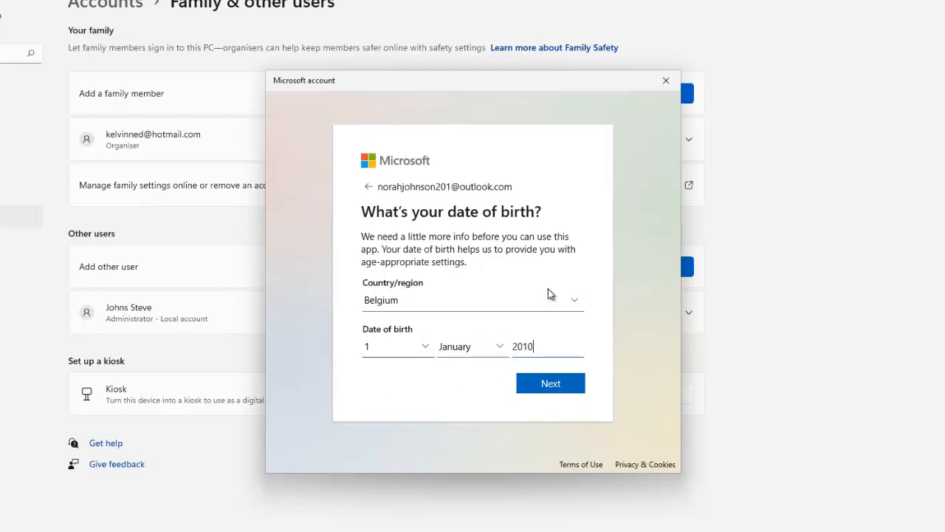
pyautogui.click(545, 381)
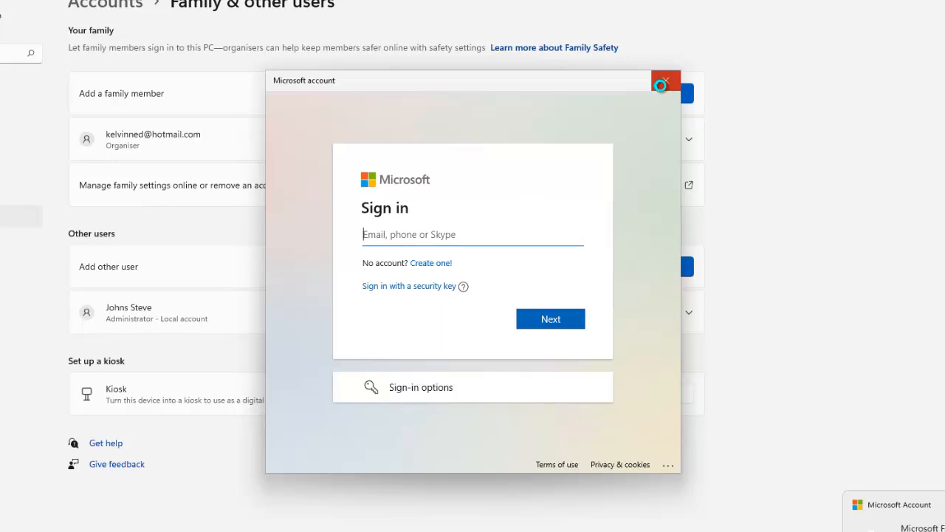
# Close the sign-in prompt and leave the child's account type as Standard User
pyautogui.click(665, 81)
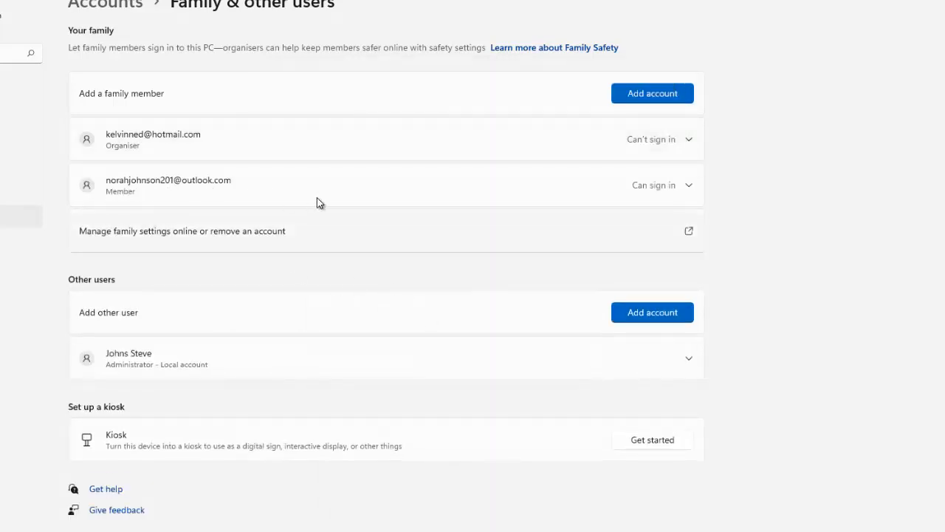
pyautogui.click(688, 186)
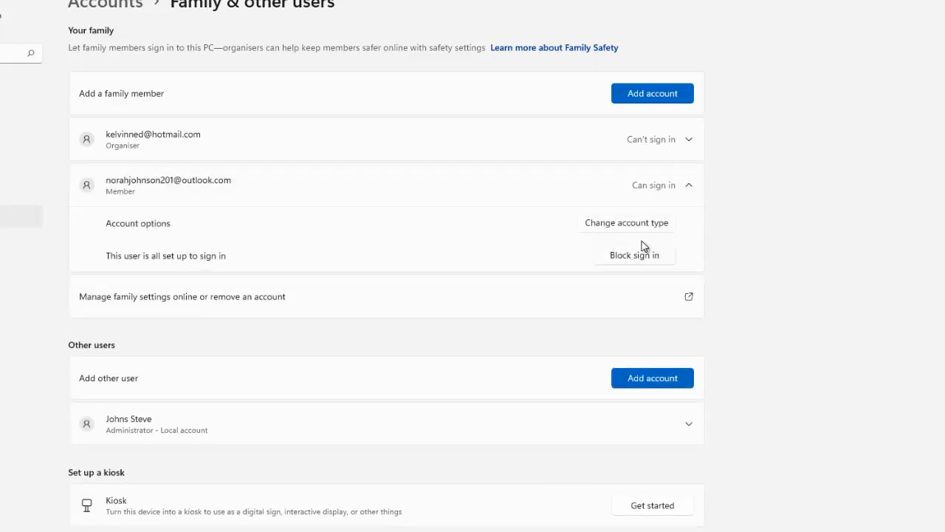
pyautogui.click(613, 223)
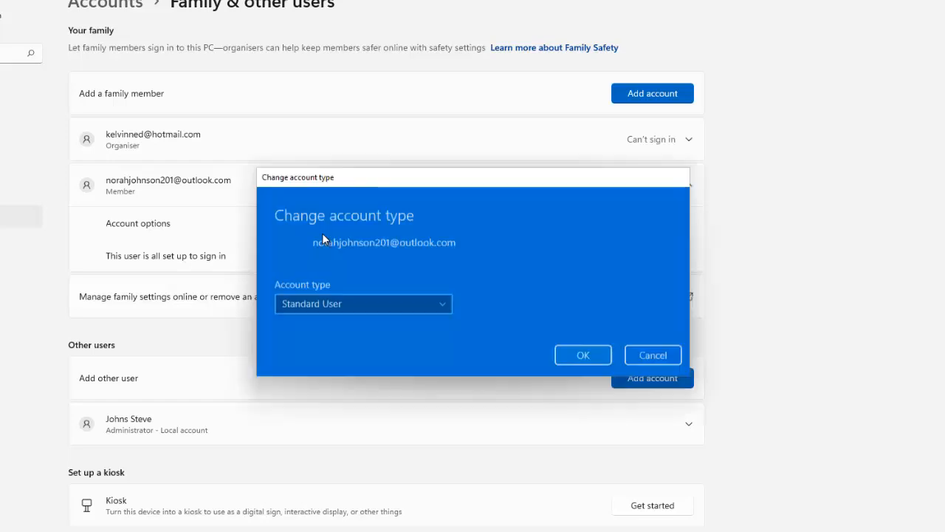
pyautogui.click(444, 300)
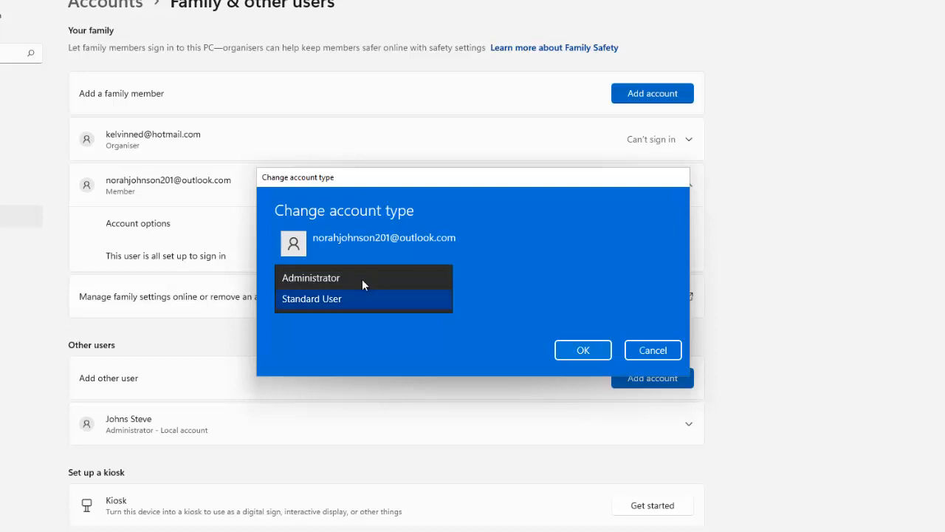
pyautogui.click(520, 272)
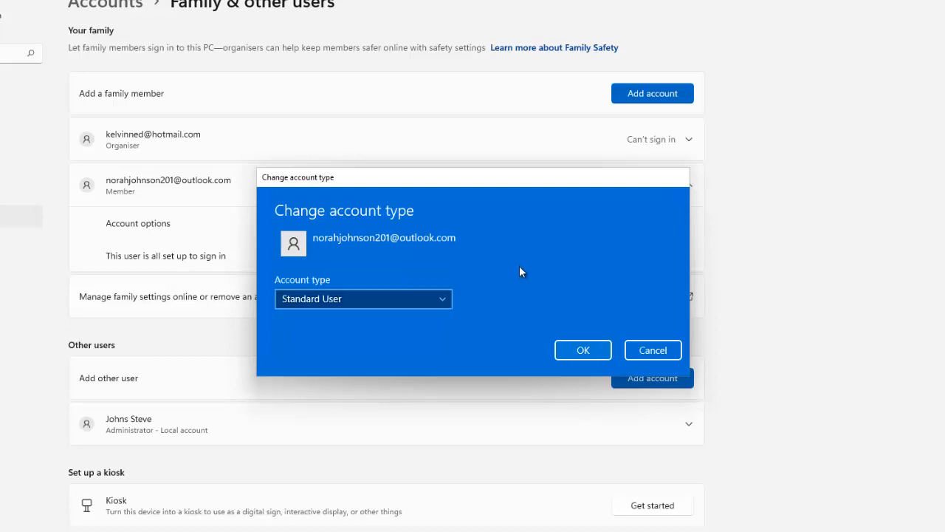
pyautogui.click(644, 350)
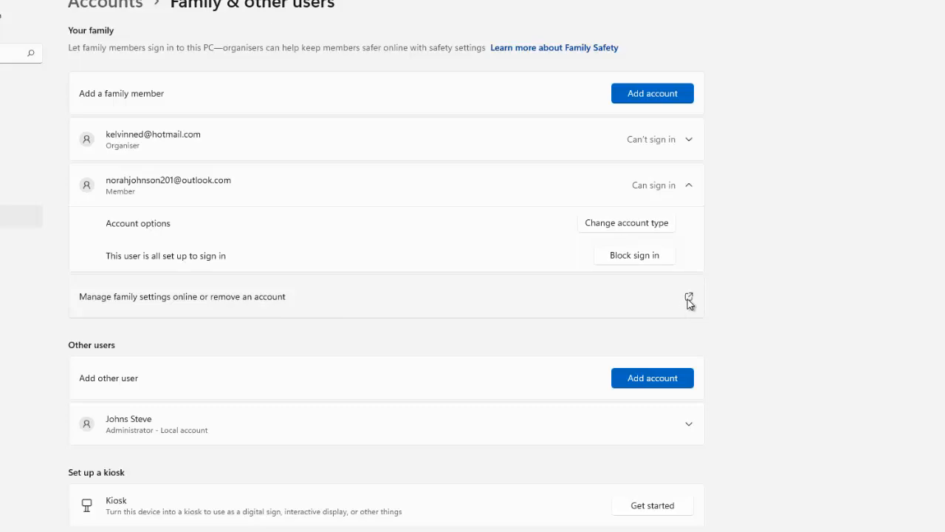
# Open the online family settings to reach the Your family page in Edge
pyautogui.click(654, 307)
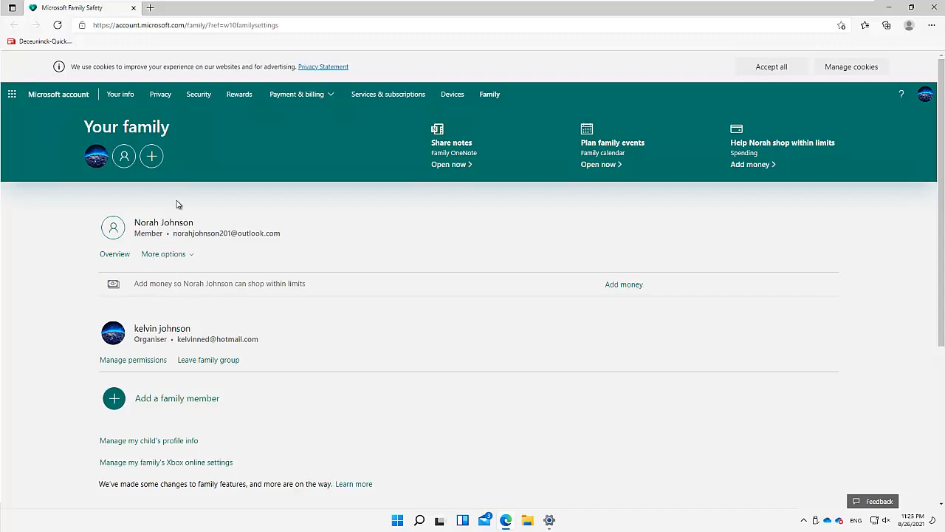
# Open the child member's Screen time settings from their More options menu
pyautogui.click(191, 259)
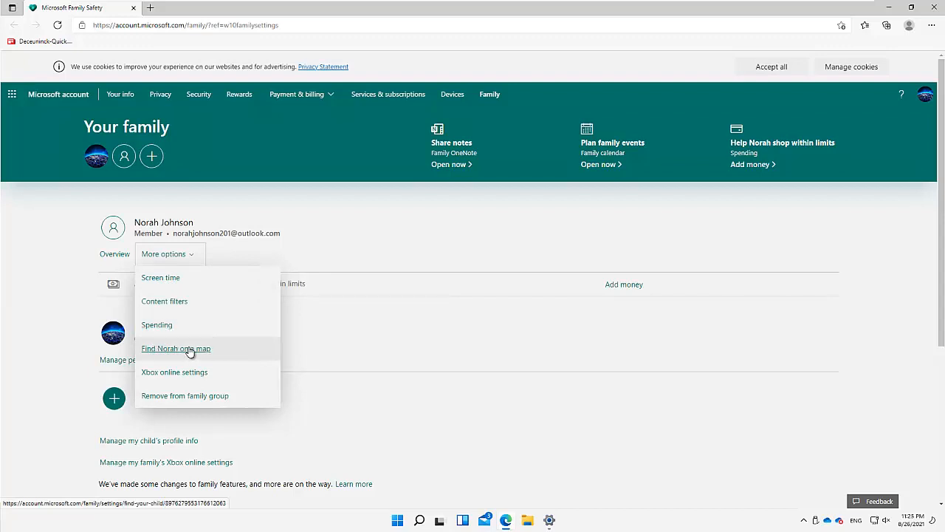
pyautogui.click(161, 278)
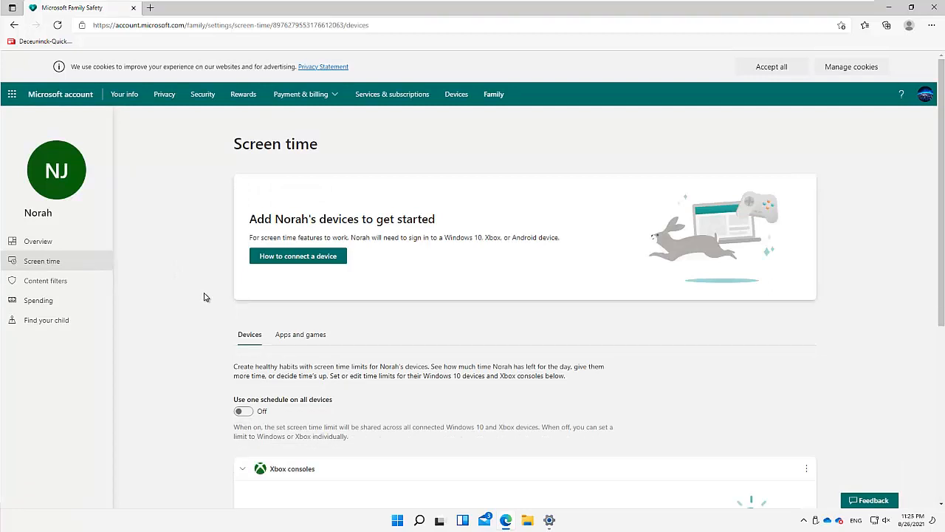
# Turn on one schedule for all devices and apply Sunday's limit to every day
pyautogui.scroll(-2, 206, 297)
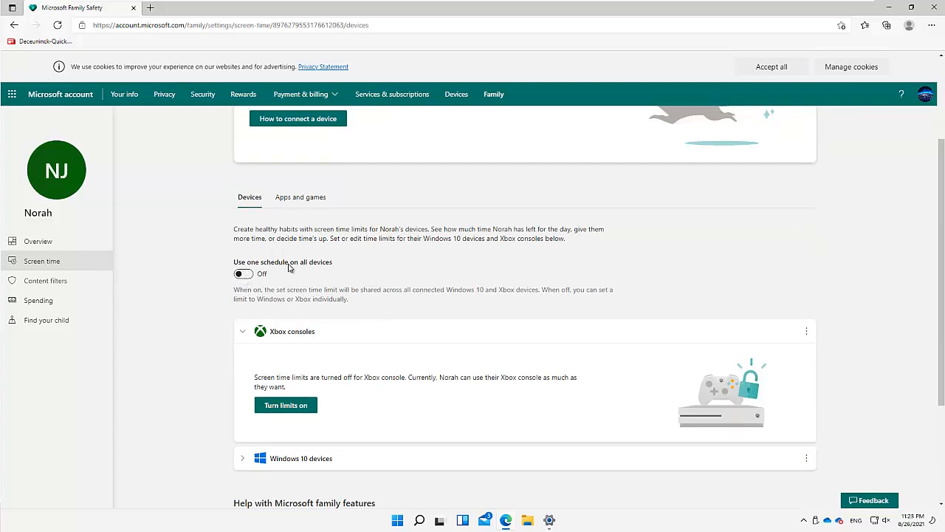
pyautogui.click(251, 275)
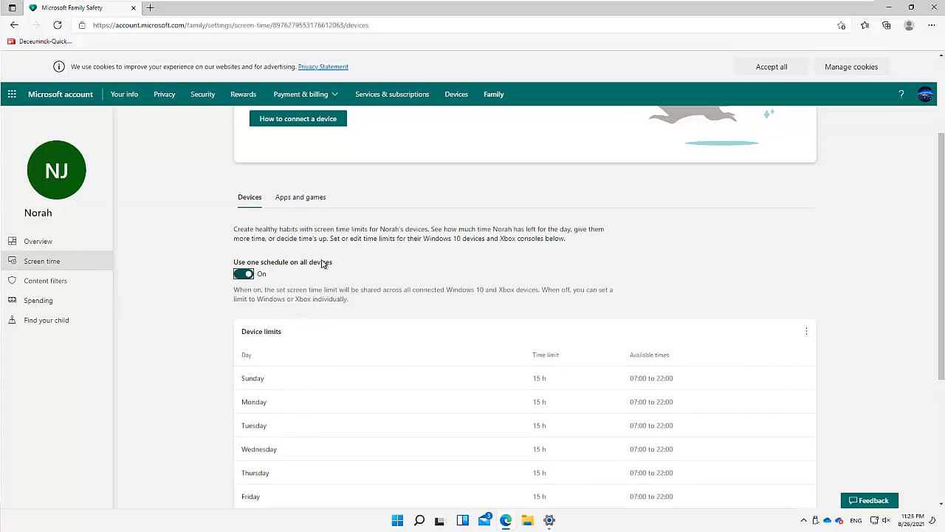
pyautogui.scroll(-2, 365, 289)
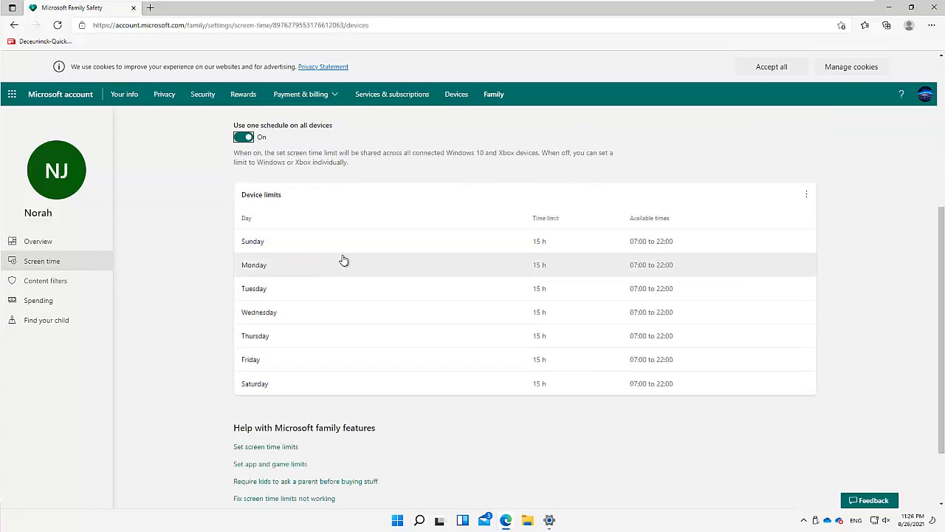
pyautogui.click(294, 248)
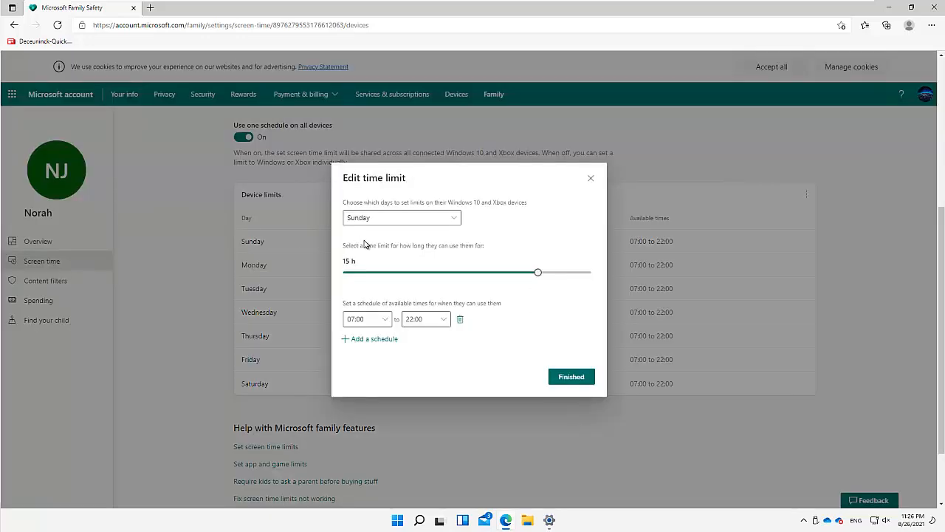
pyautogui.click(449, 217)
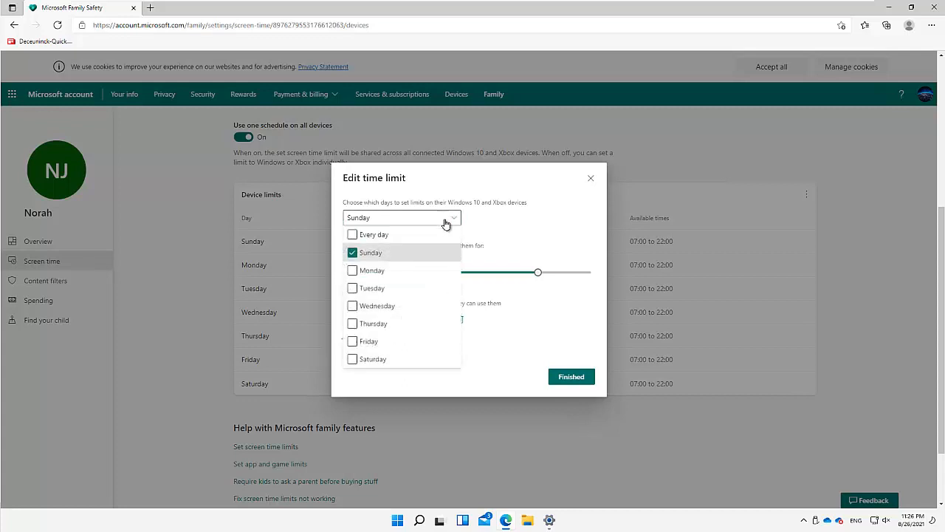
pyautogui.click(352, 236)
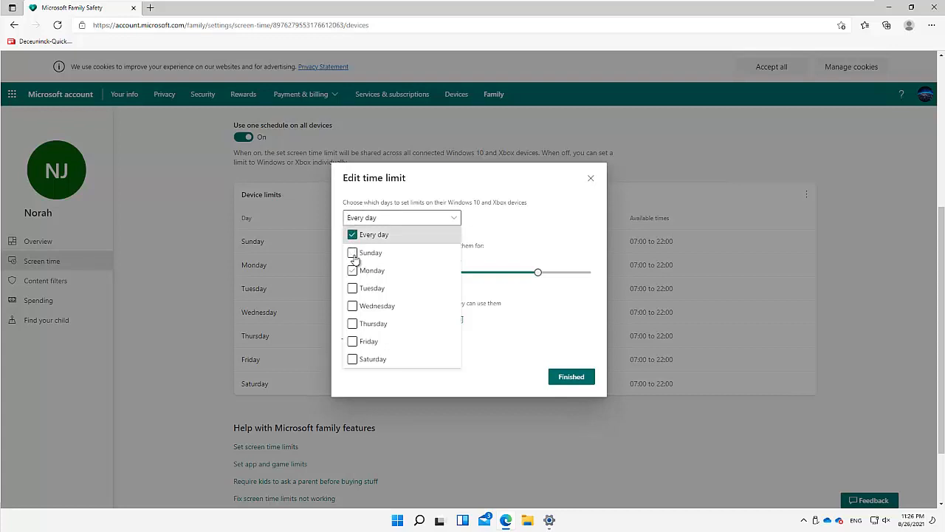
pyautogui.click(562, 321)
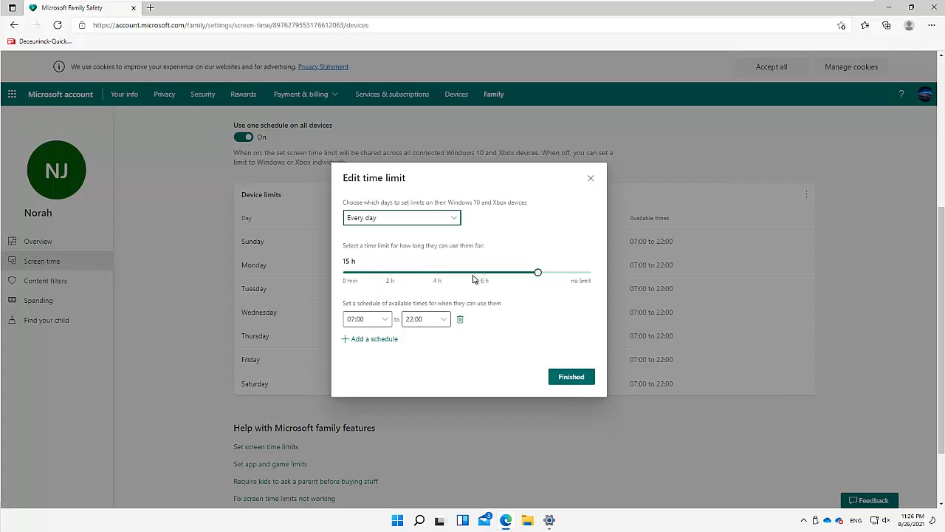
# Allow screen time only from 08:00 to 12:00 every day and save
pyautogui.click(538, 274)
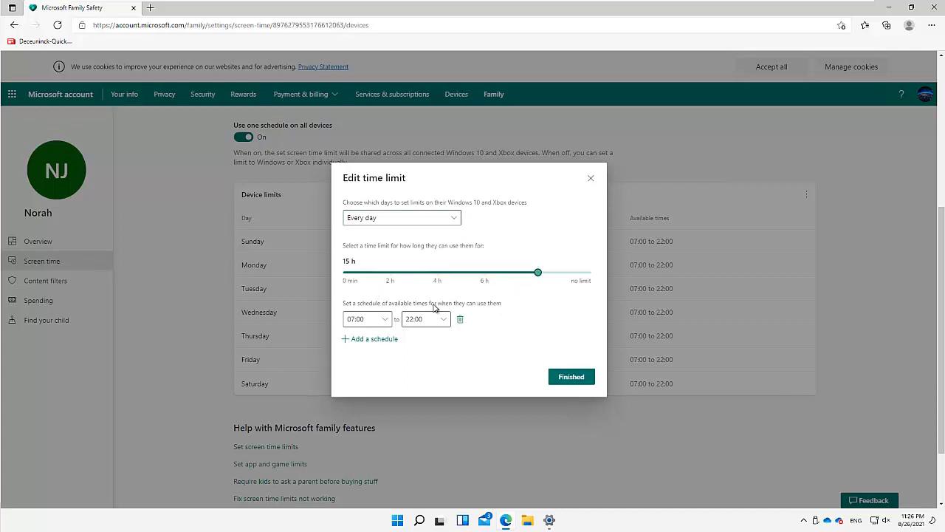
pyautogui.click(386, 321)
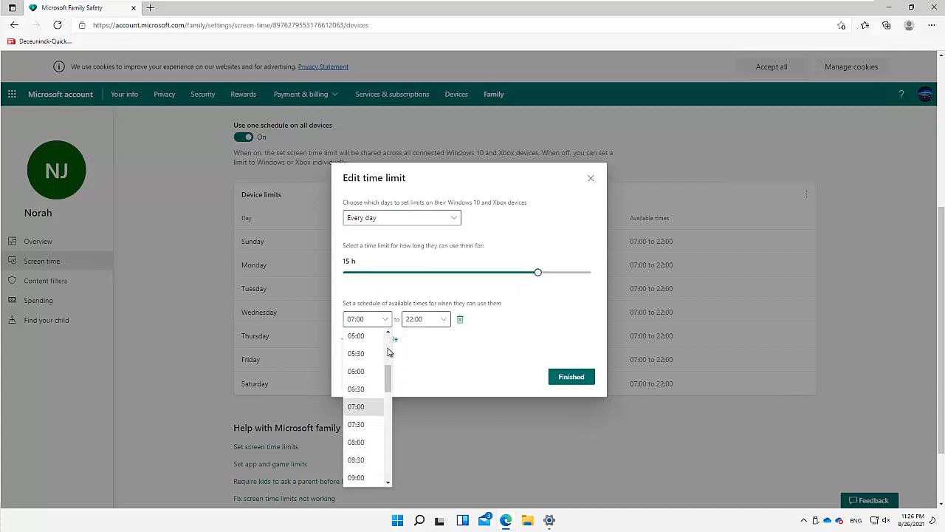
pyautogui.click(366, 441)
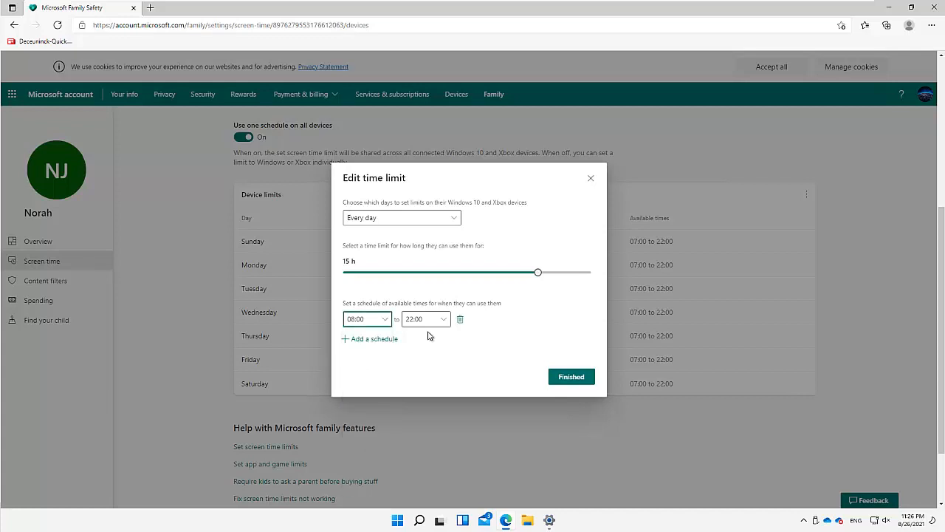
pyautogui.click(442, 322)
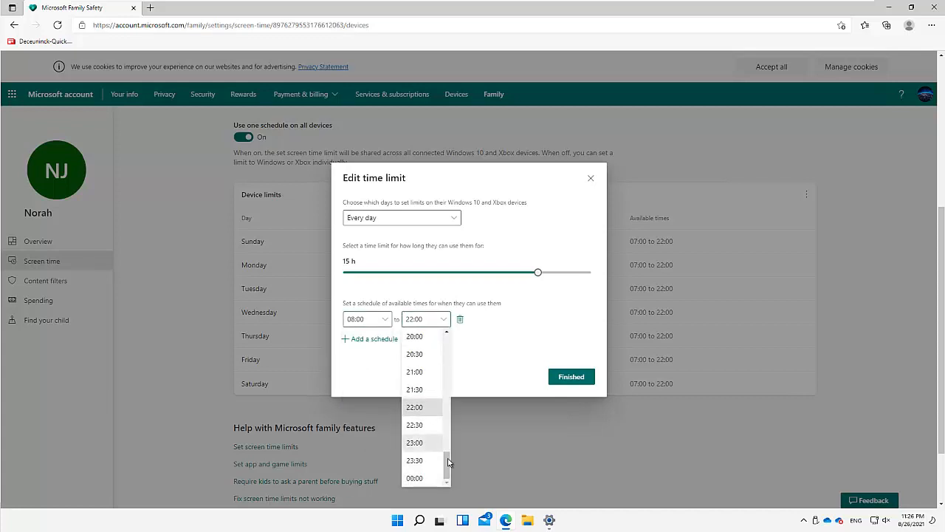
pyautogui.moveTo(447, 461); pyautogui.dragTo(448, 378)
pyautogui.scroll(-3, 448, 398)
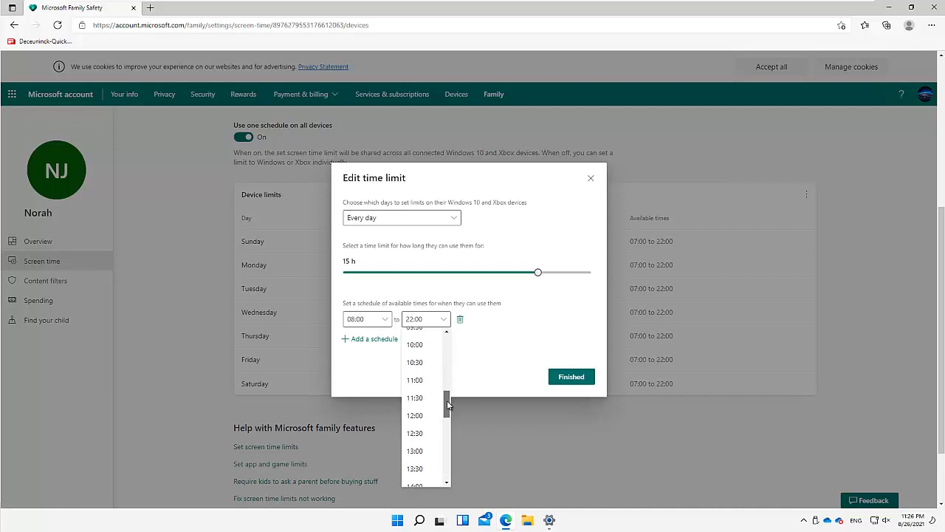
pyautogui.click(419, 404)
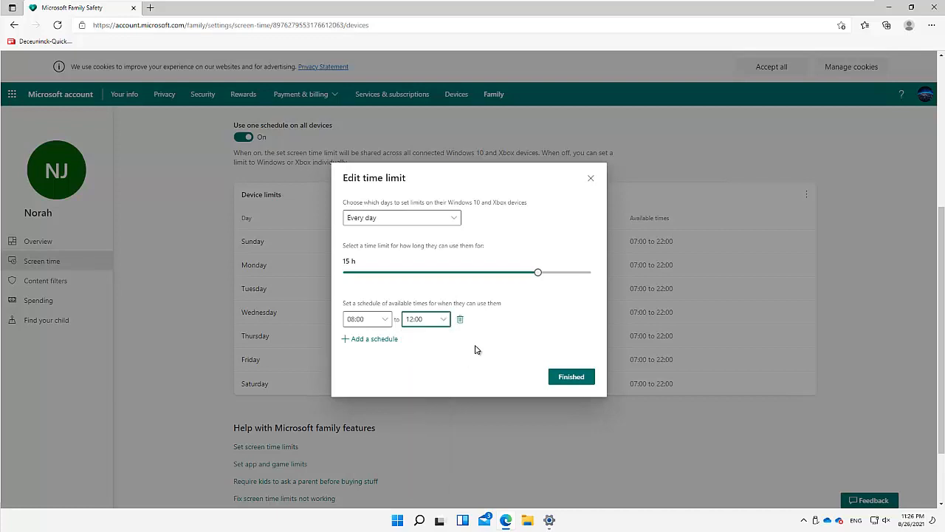
pyautogui.click(565, 380)
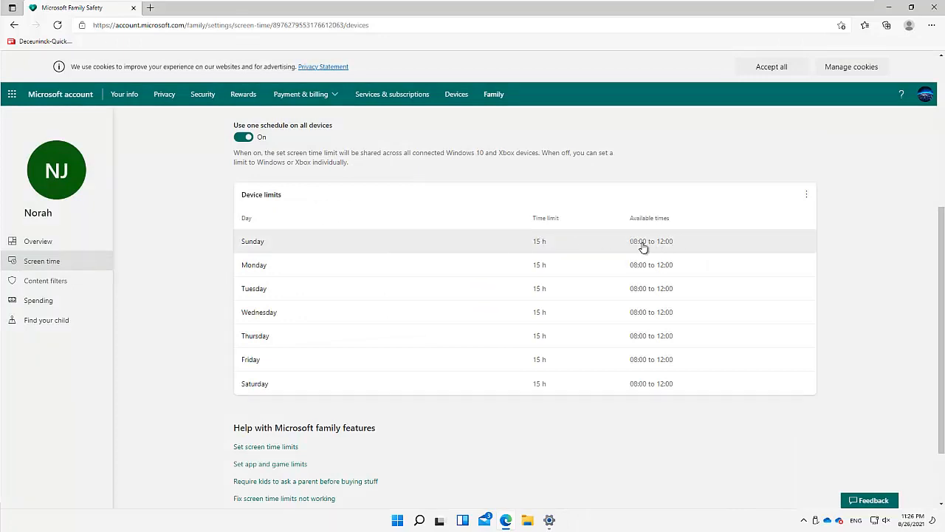
# Lower the daily limit to 4 h, apply it to every day, then check device limit options
pyautogui.click(536, 245)
pyautogui.moveTo(533, 272); pyautogui.dragTo(438, 275)
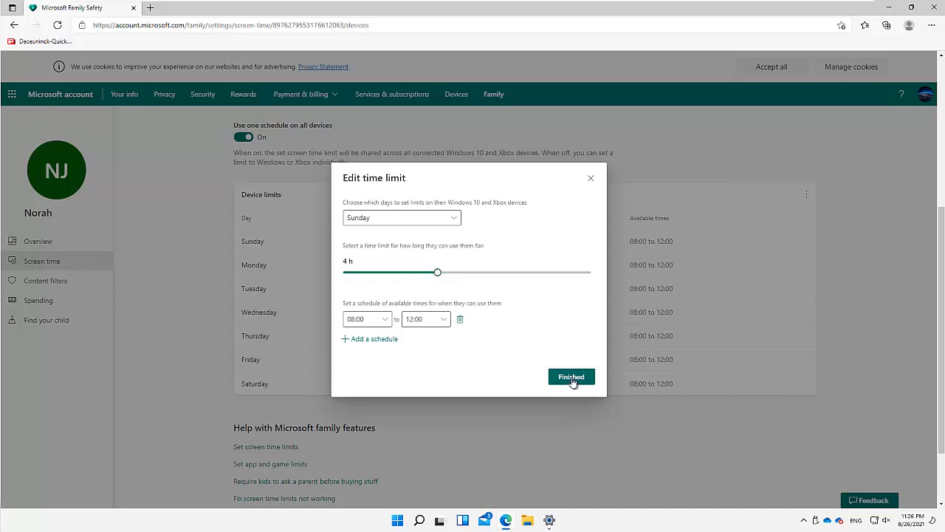
pyautogui.click(568, 378)
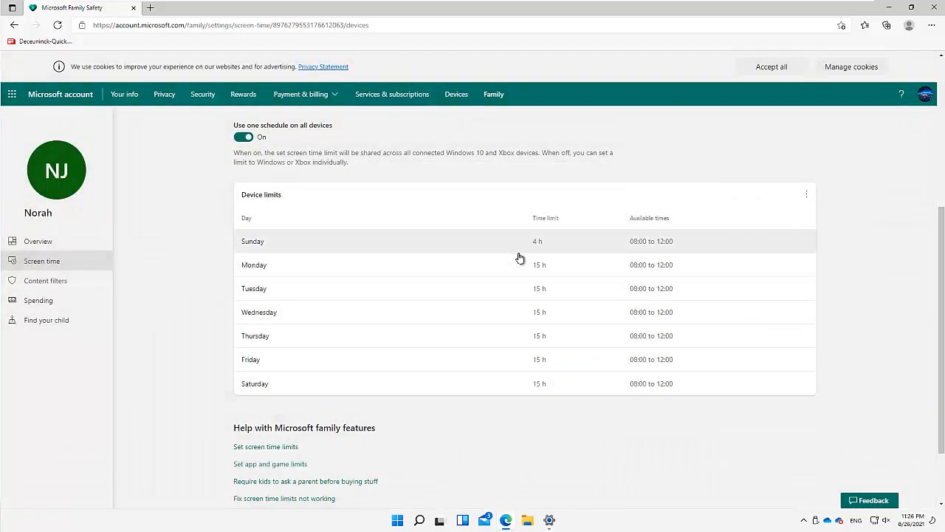
pyautogui.click(492, 243)
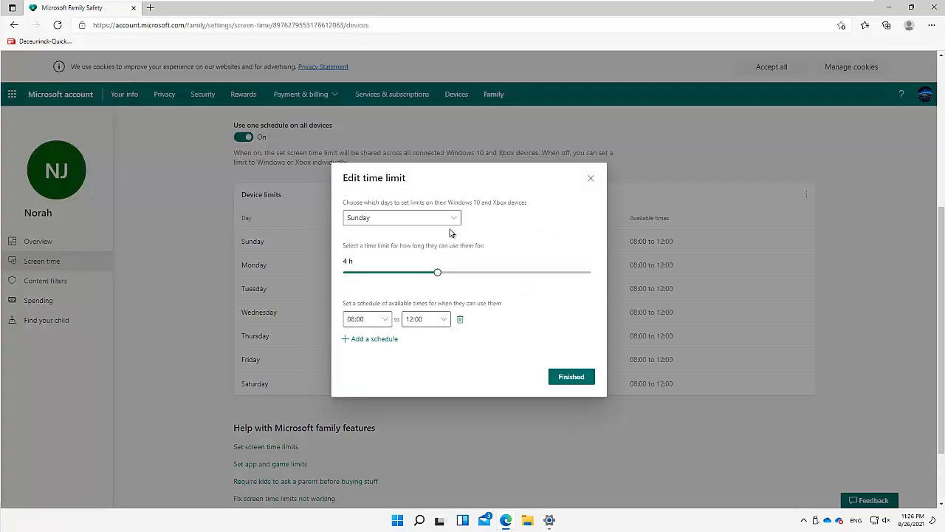
pyautogui.click(417, 222)
pyautogui.click(384, 235)
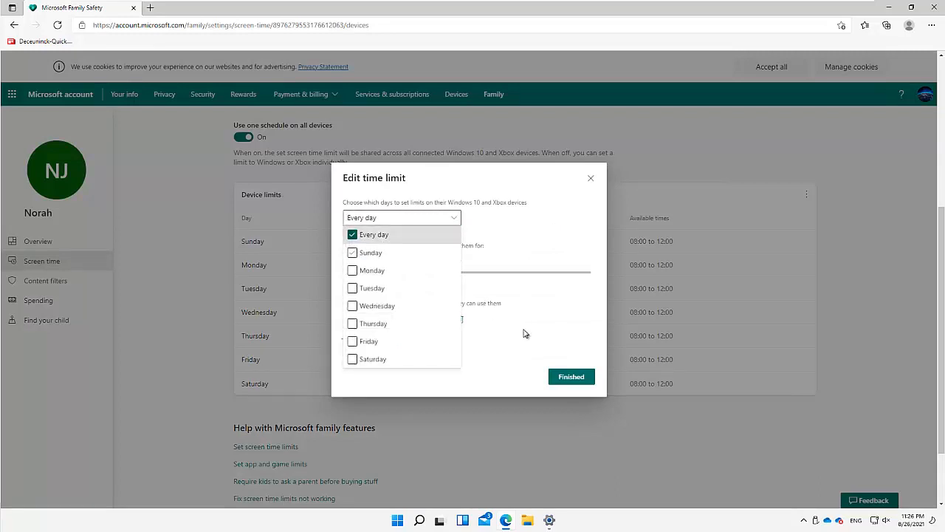
pyautogui.click(570, 377)
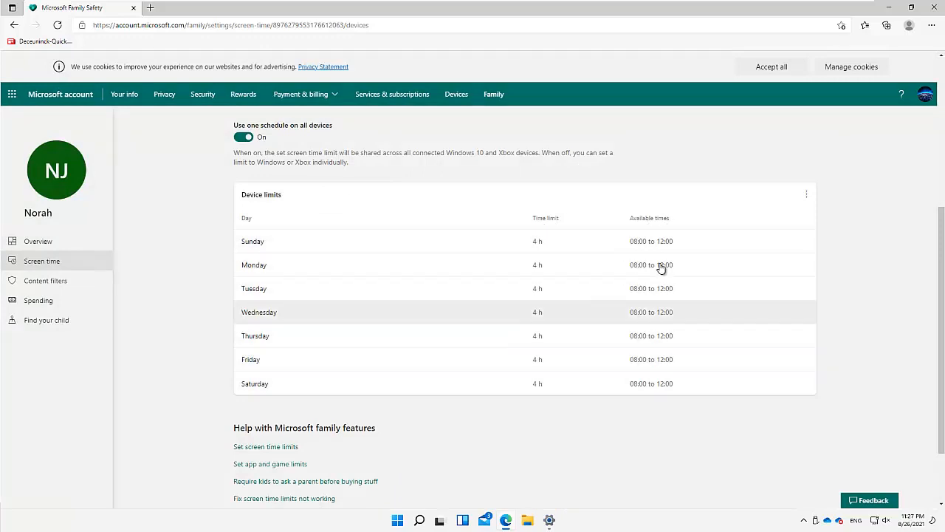
pyautogui.click(807, 195)
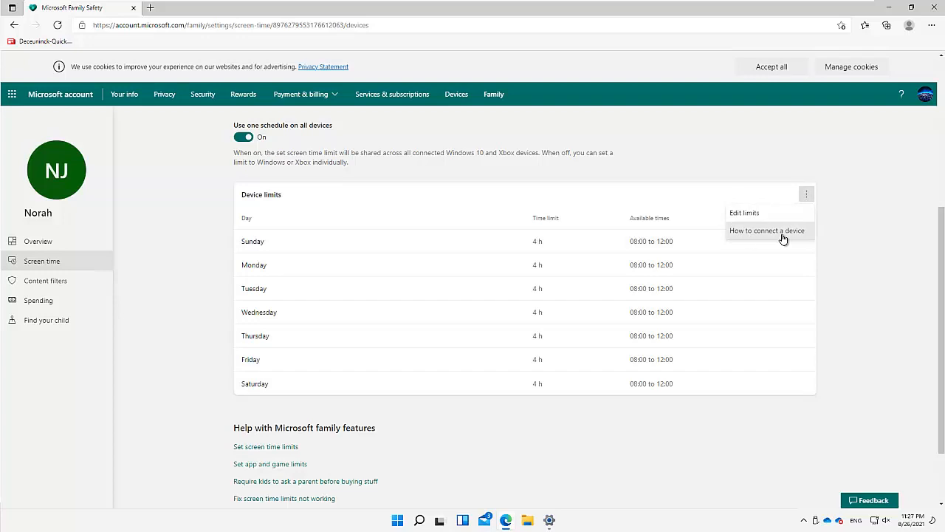
pyautogui.click(195, 258)
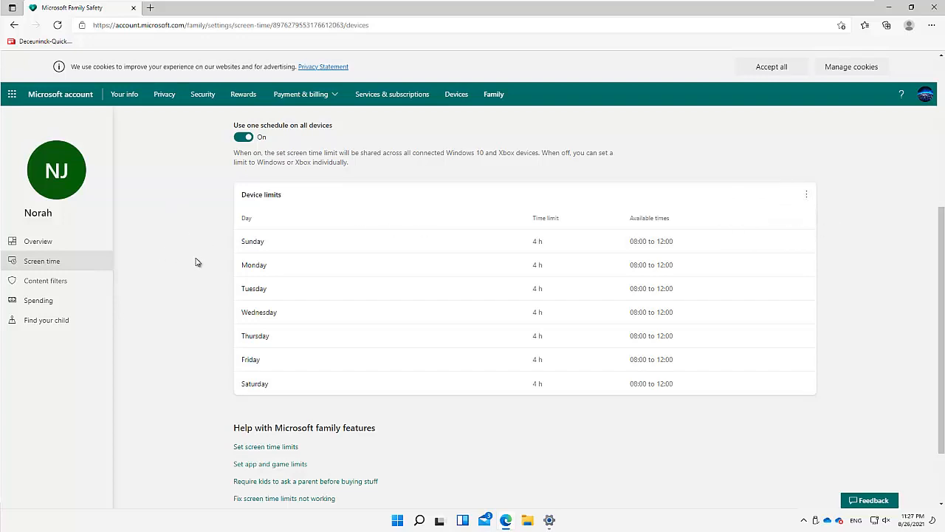
# Open the child's Content filters and turn on Only use allowed websites
pyautogui.click(44, 285)
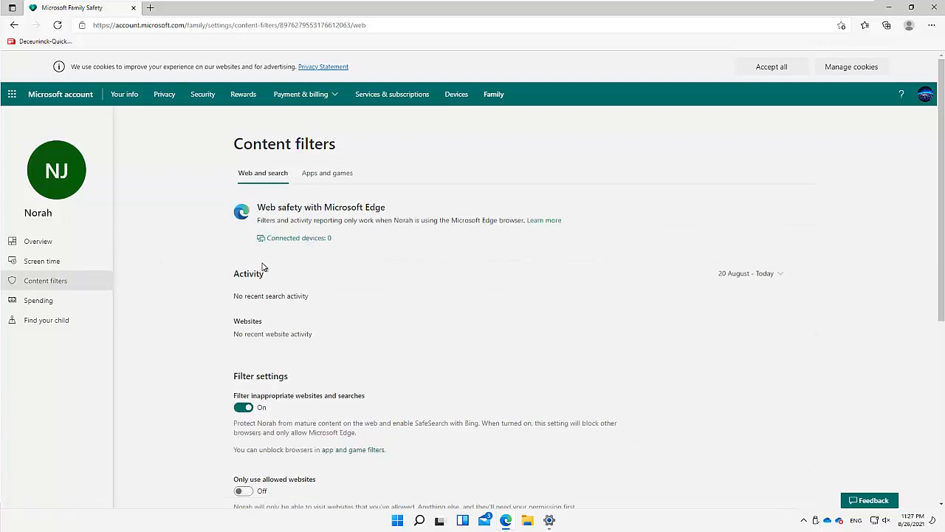
pyautogui.scroll(-3, 262, 319)
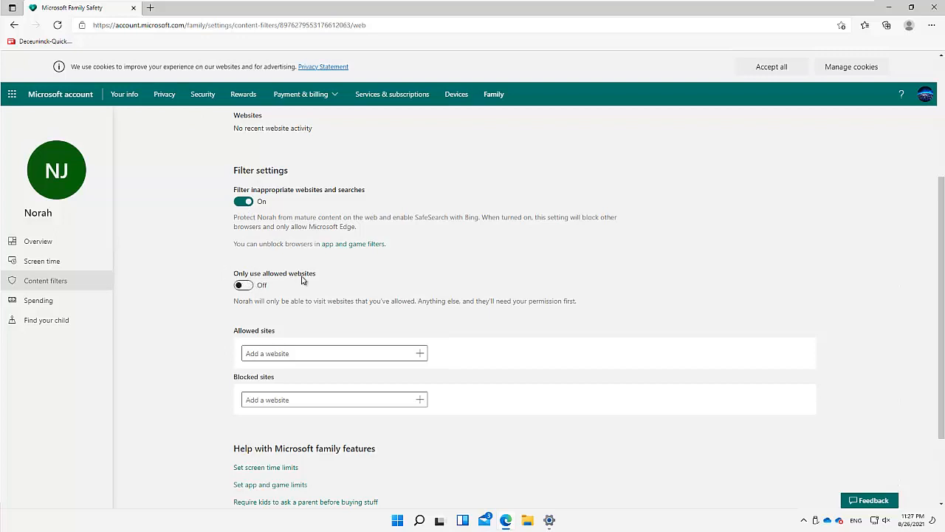
pyautogui.click(251, 288)
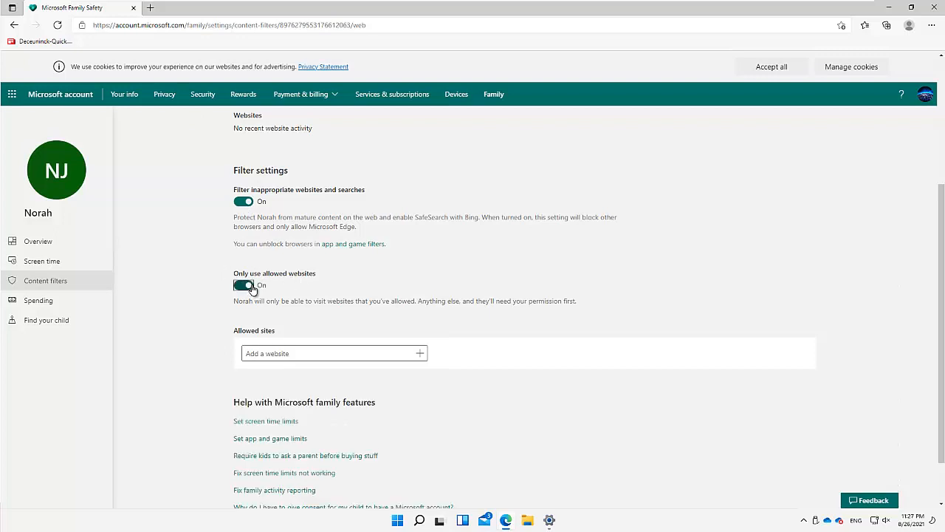
pyautogui.scroll(-1, 314, 312)
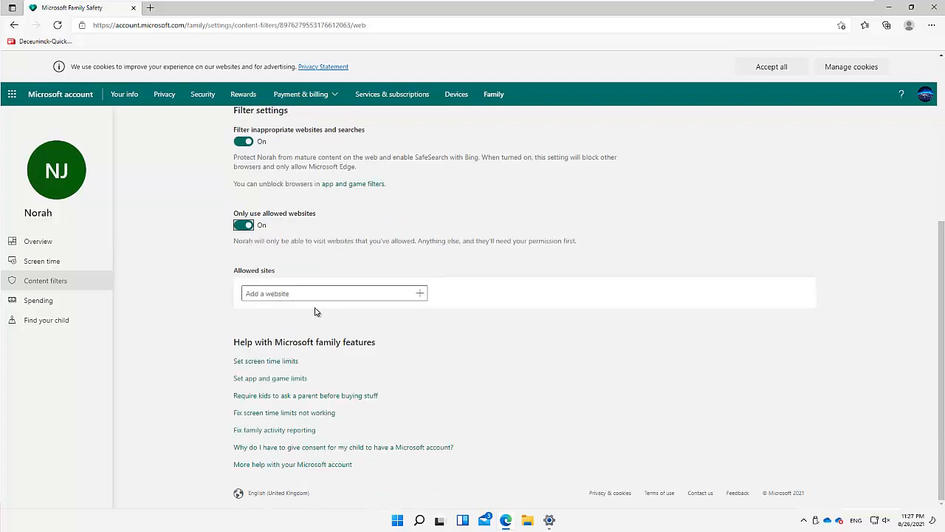
pyautogui.click(276, 294)
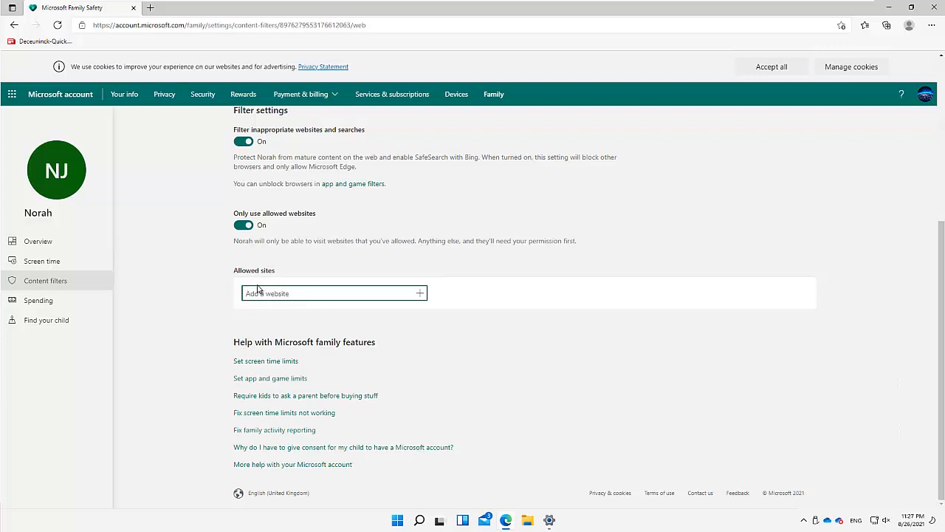
# Keep inappropriate-website filtering on, dismiss the Edge notice, and turn allowed-websites-only off
pyautogui.click(246, 142)
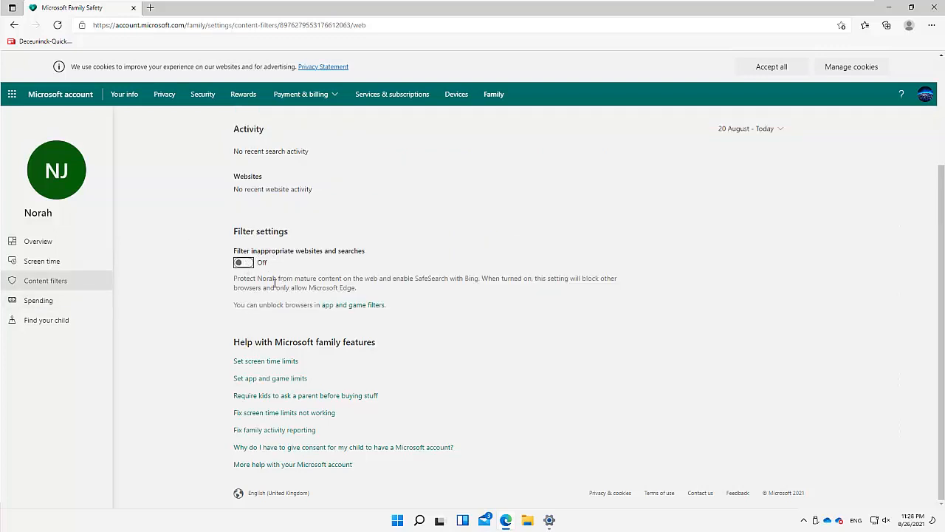
pyautogui.click(249, 264)
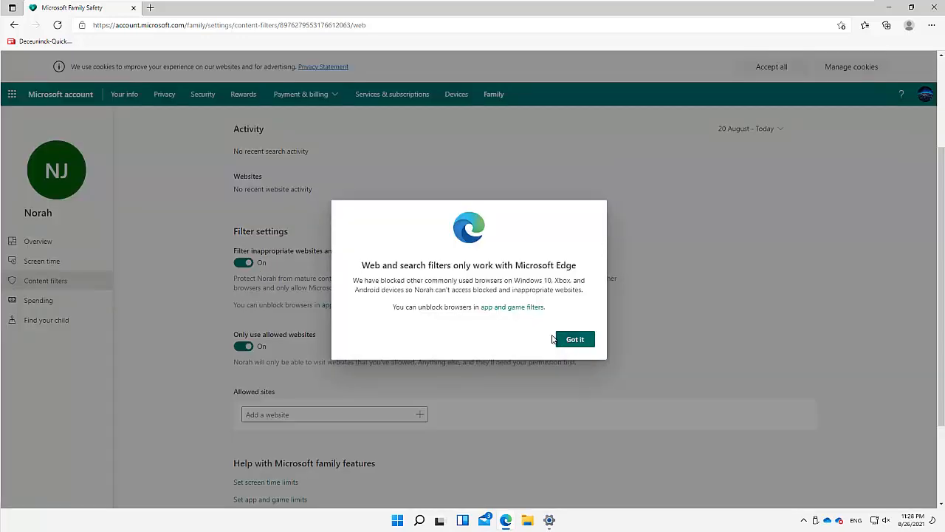
pyautogui.click(555, 339)
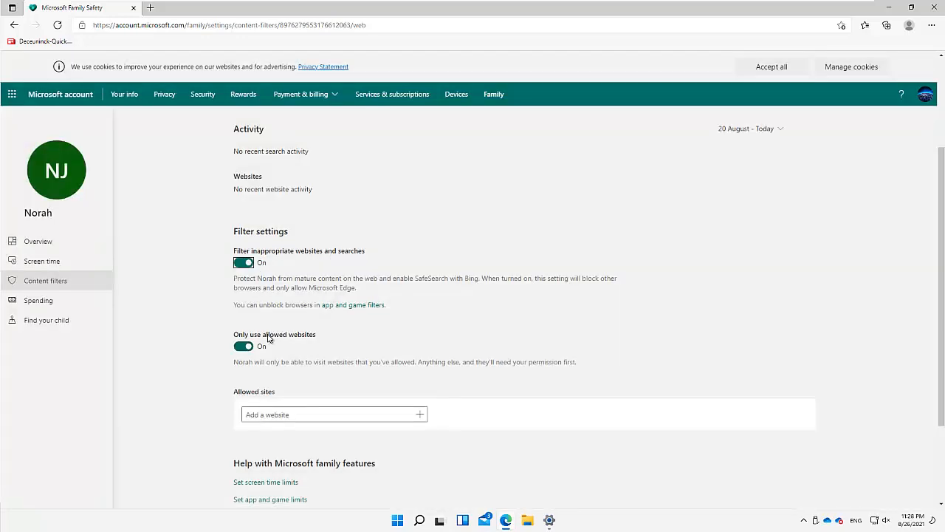
pyautogui.click(238, 346)
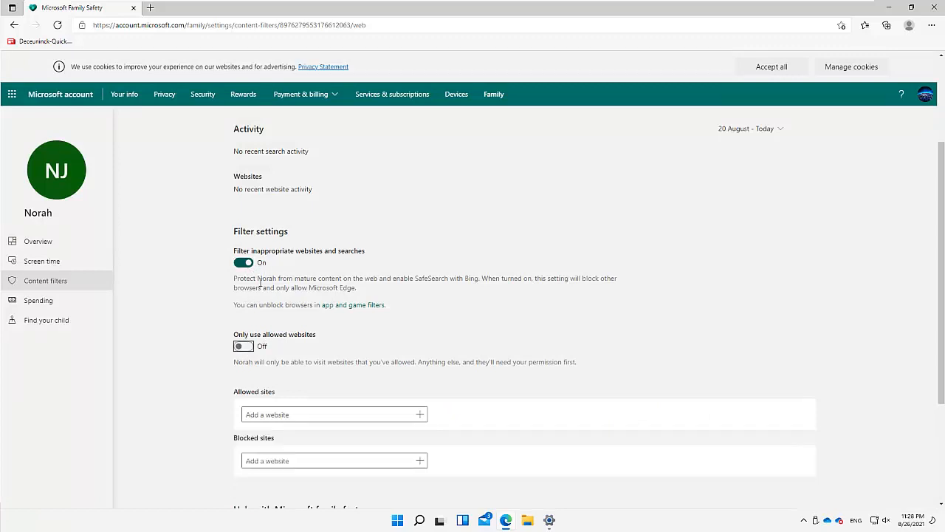
# Check the child's Spending page and Screen time device limits, then close the Family Safety window
pyautogui.click(39, 301)
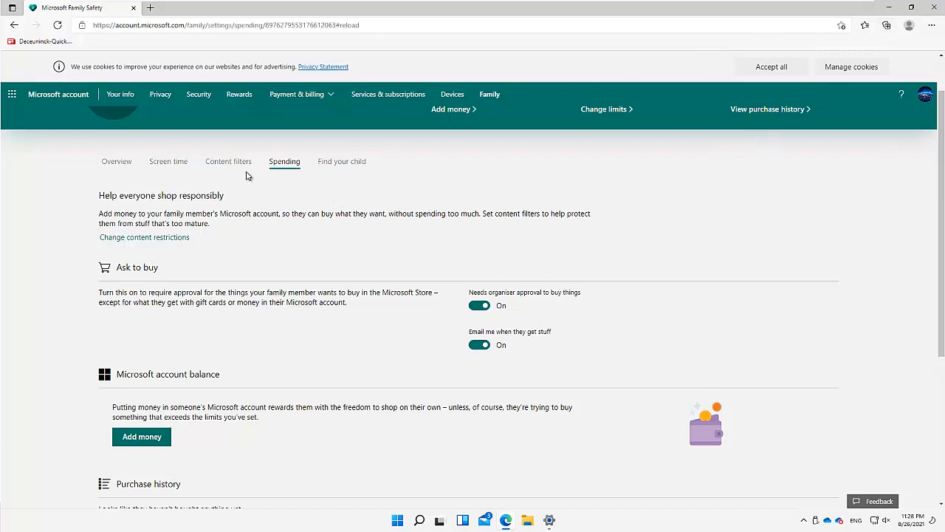
pyautogui.click(167, 163)
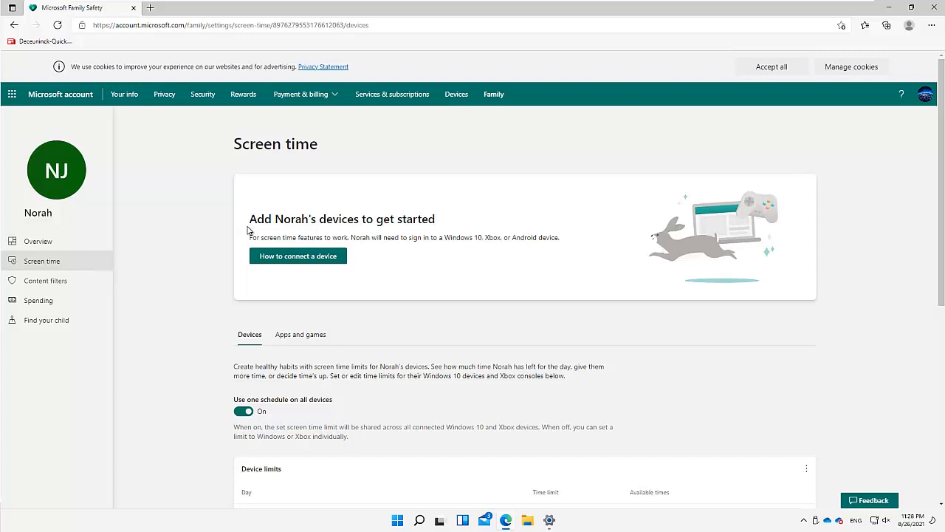
pyautogui.scroll(-5, 738, 339)
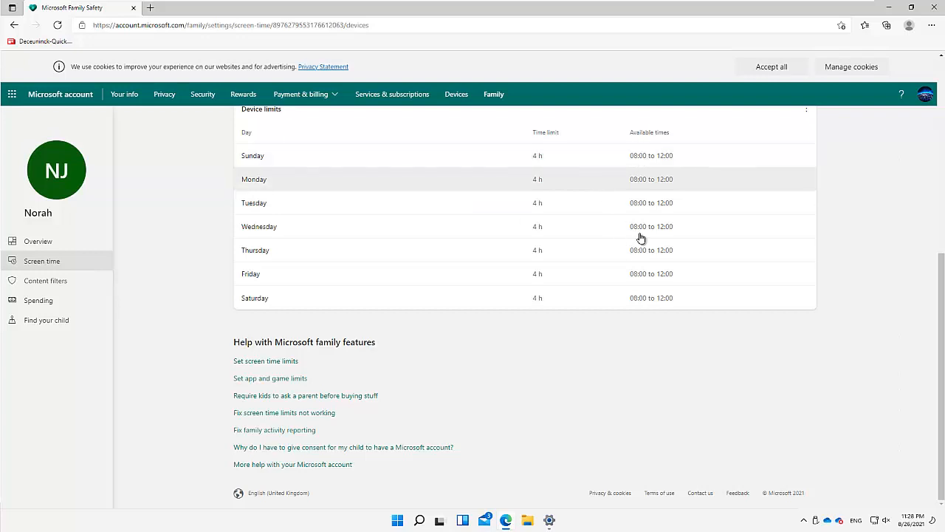
pyautogui.click(928, 6)
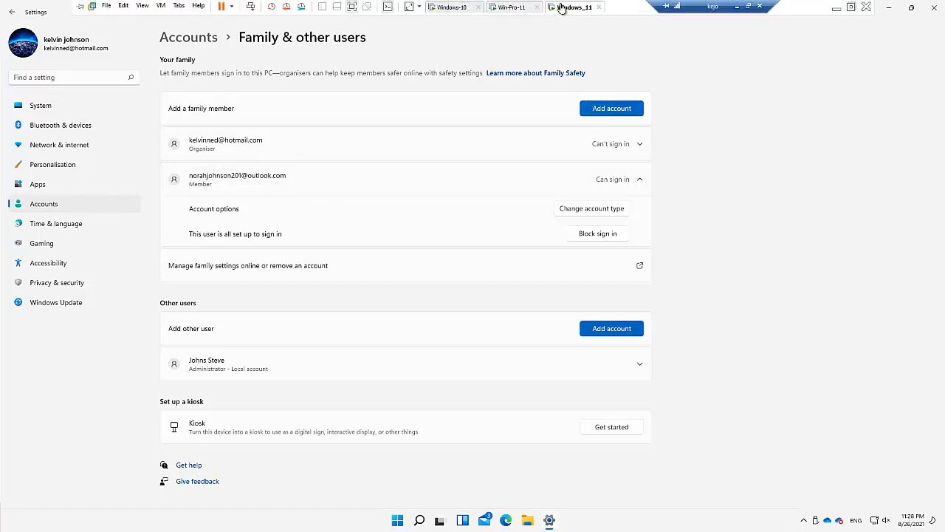
# Send Ctrl+Alt+Del to the virtual machine and choose Switch user
pyautogui.rightClick(562, 6)
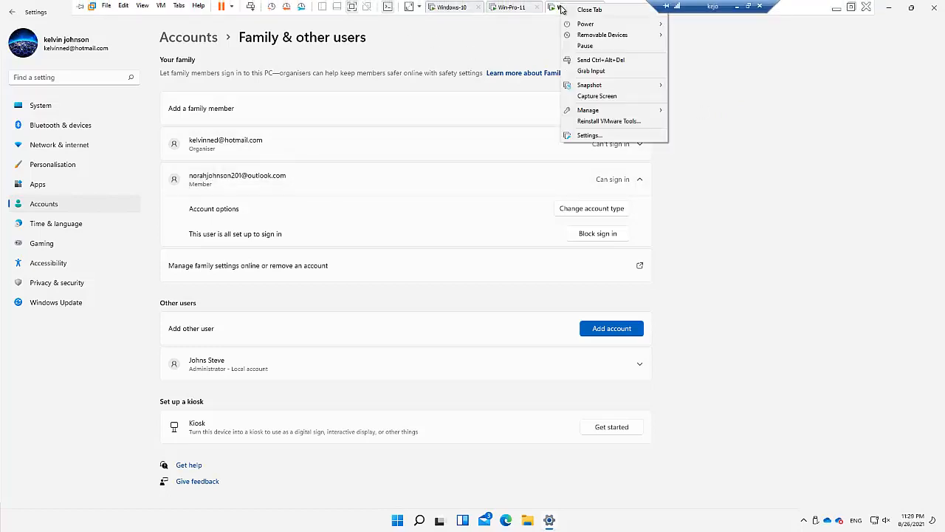
pyautogui.click(611, 62)
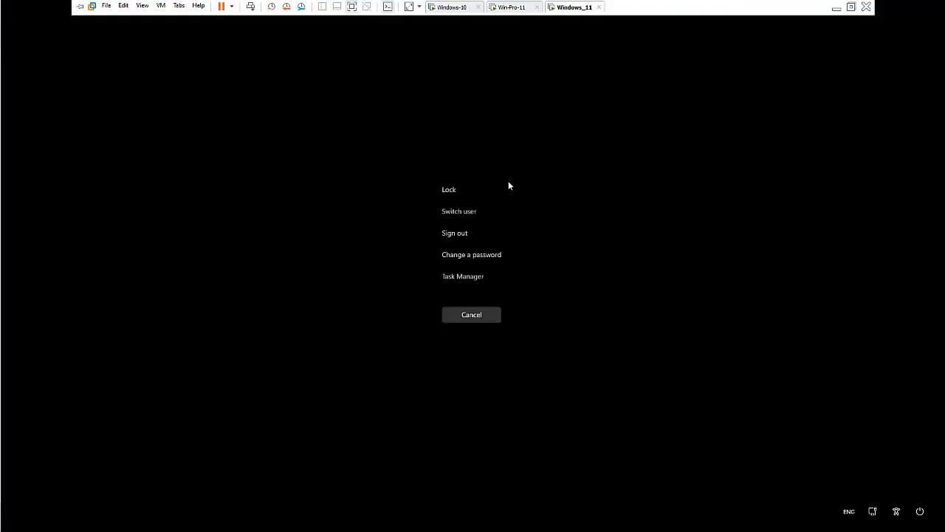
pyautogui.click(466, 213)
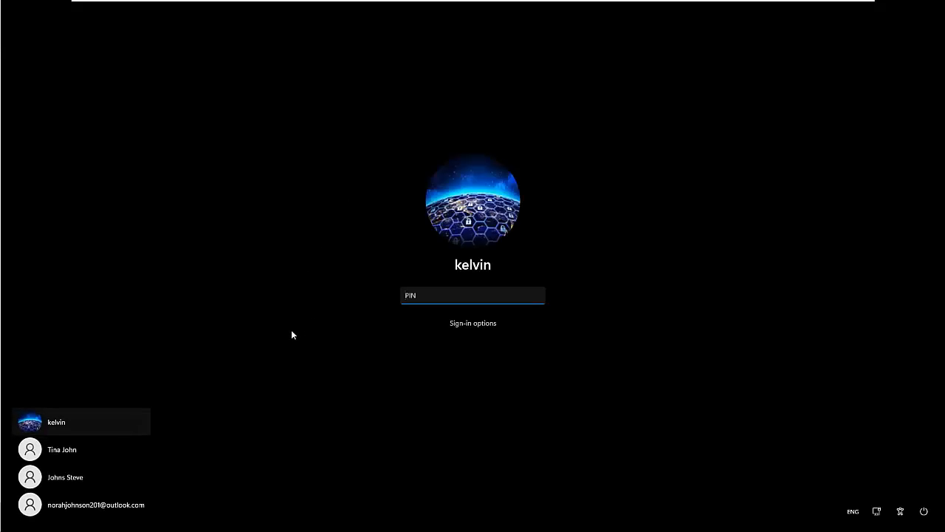
# Select the child's account in the user list and sign in
pyautogui.click(90, 509)
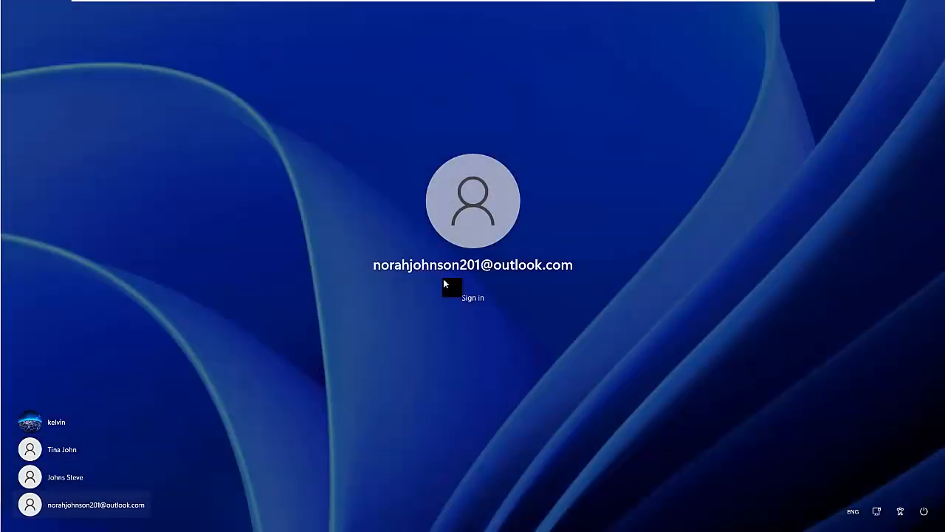
pyautogui.click(470, 298)
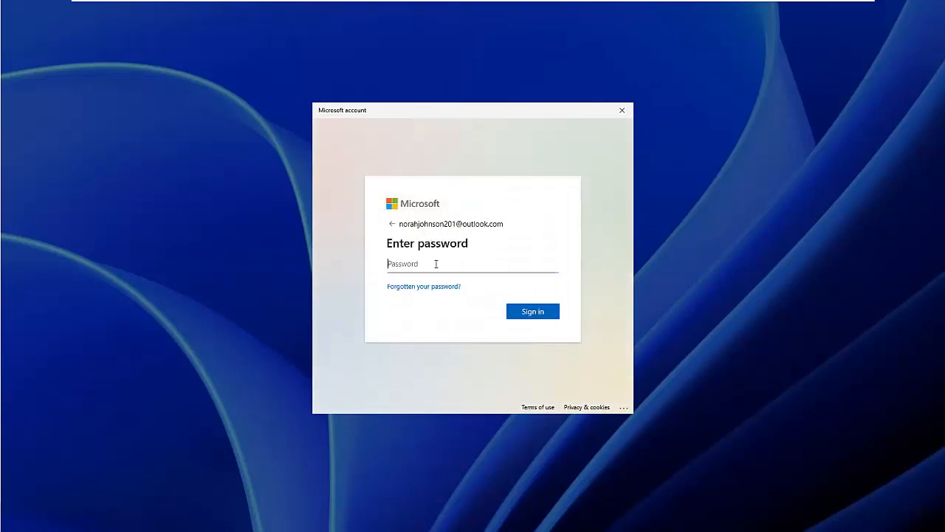
# Submit the child's password, choose 'I'm a parent or guardian', and continue
pyautogui.write('•')
pyautogui.click(547, 312)
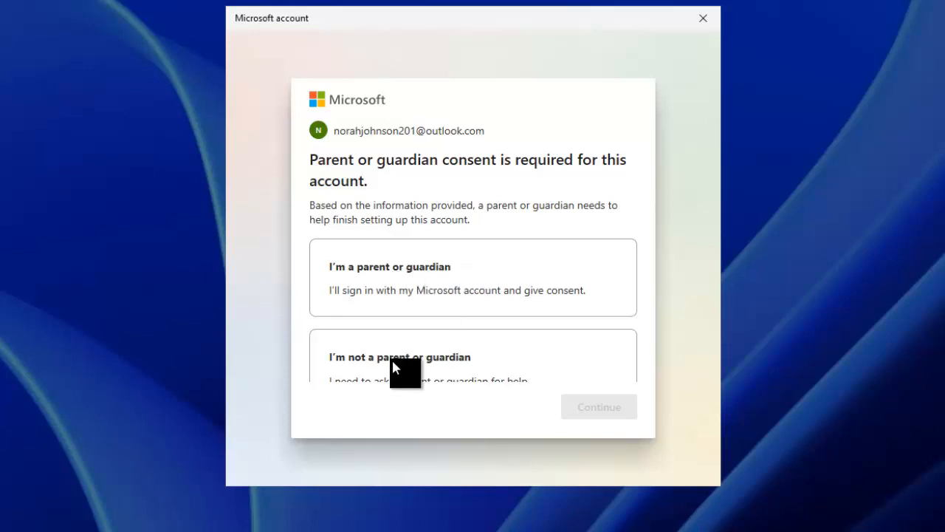
pyautogui.click(443, 301)
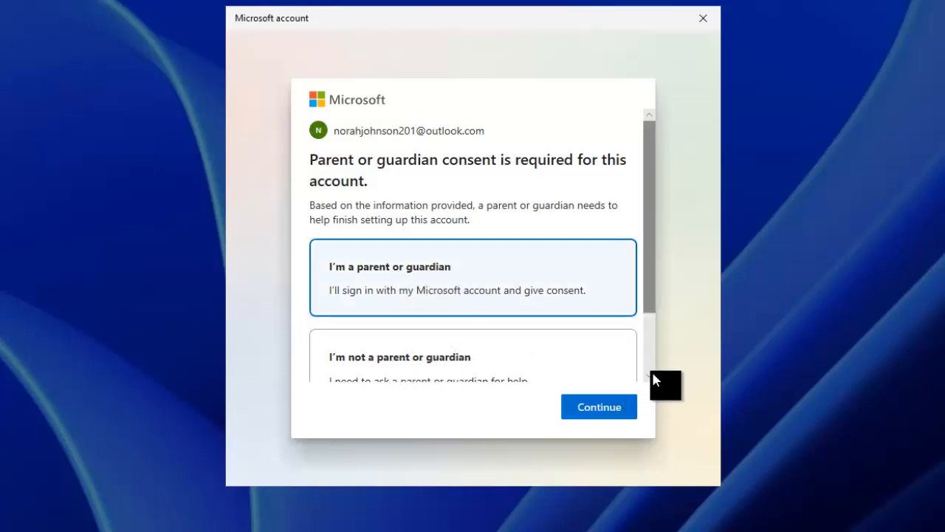
pyautogui.scroll(-2, 649, 372)
pyautogui.click(599, 407)
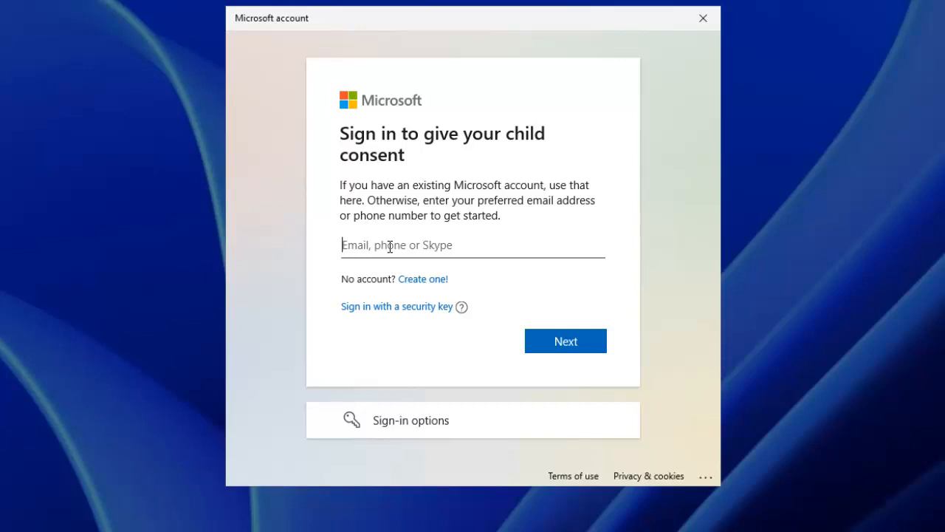
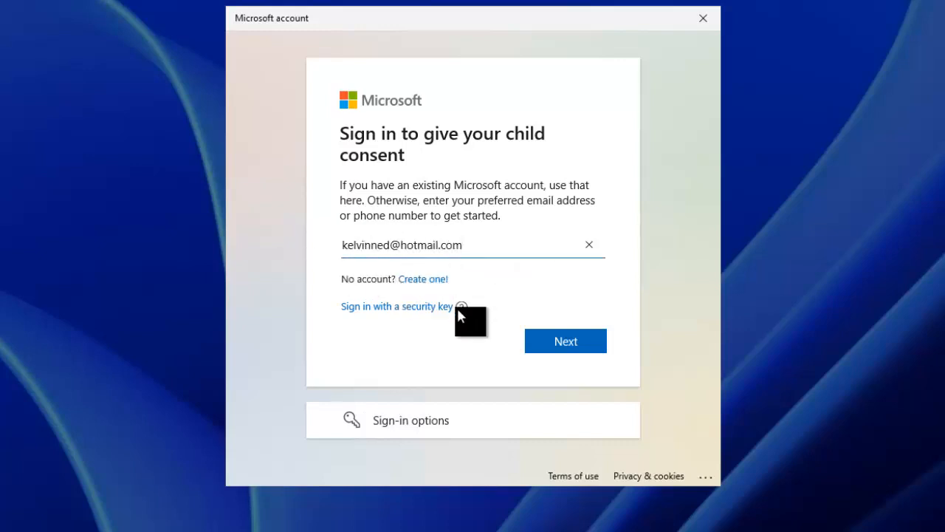
# Sign in with the parent's e-mail address and password, choosing Yes to stay signed in
pyautogui.click(555, 342)
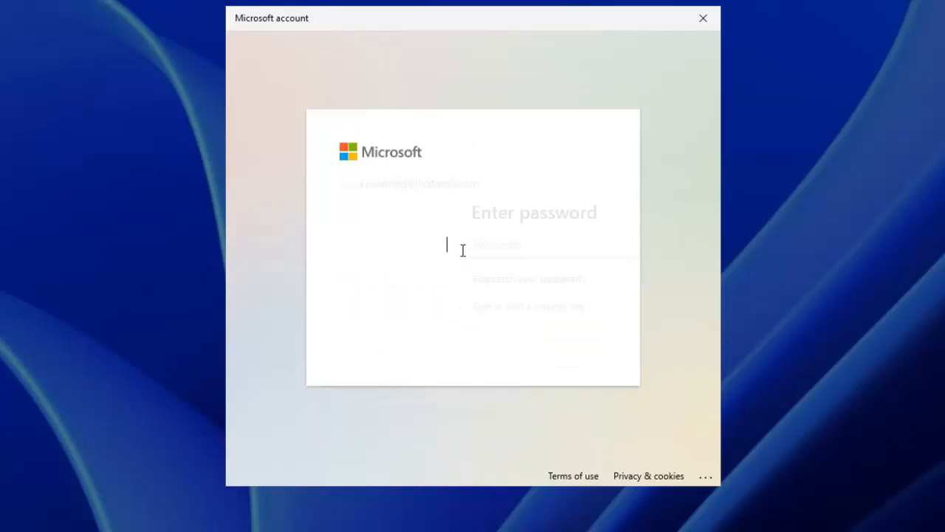
pyautogui.write('•')
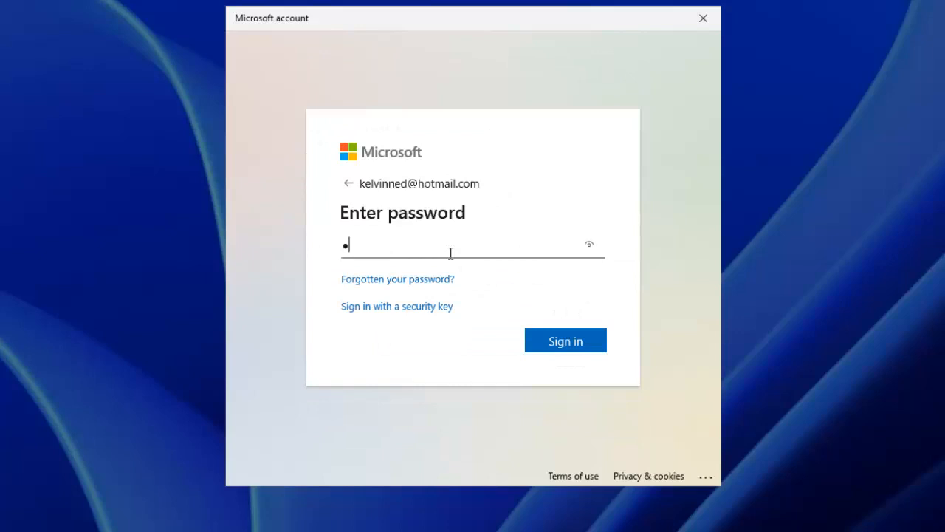
pyautogui.write('••••••••')
pyautogui.click(546, 334)
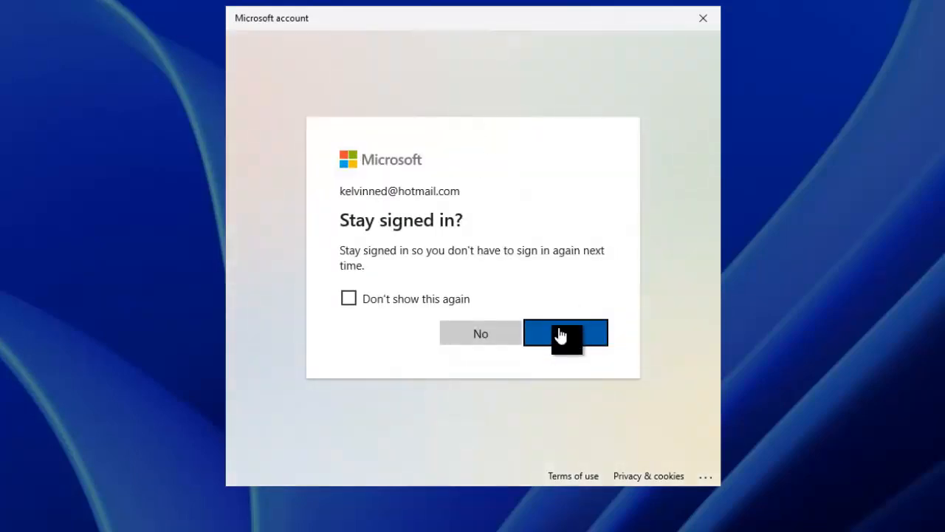
pyautogui.click(560, 335)
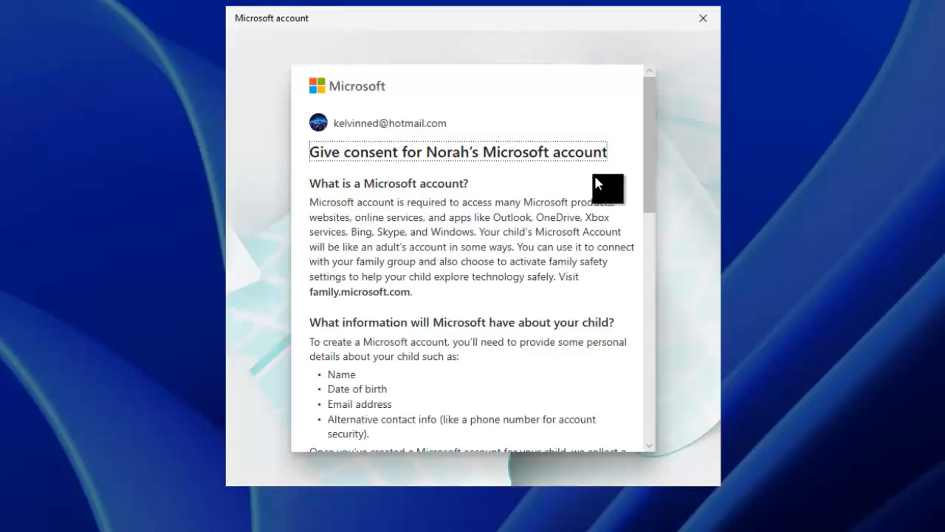
# Sign the consent form with the parent's name, retyping it to match exactly, and agree
pyautogui.scroll(-1, 580, 235)
pyautogui.scroll(-8, 581, 235)
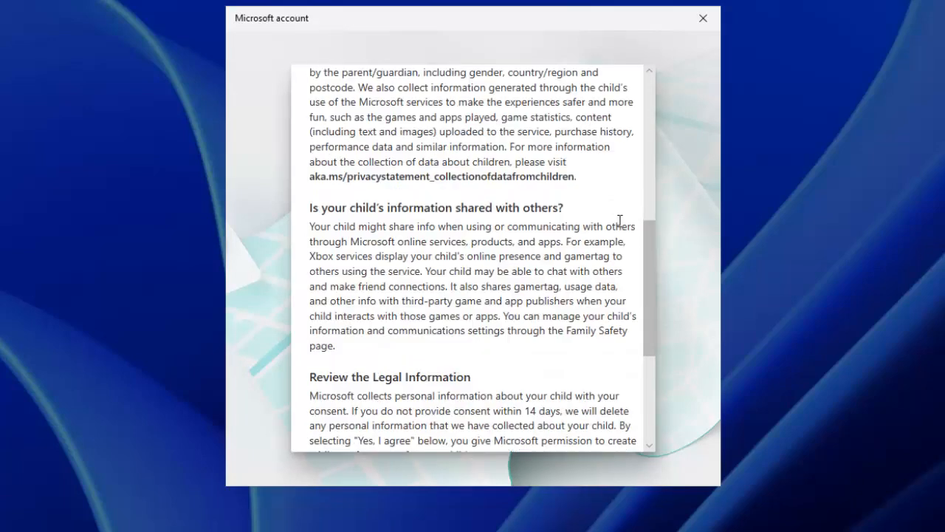
pyautogui.scroll(-5, 627, 266)
pyautogui.scroll(-1, 601, 283)
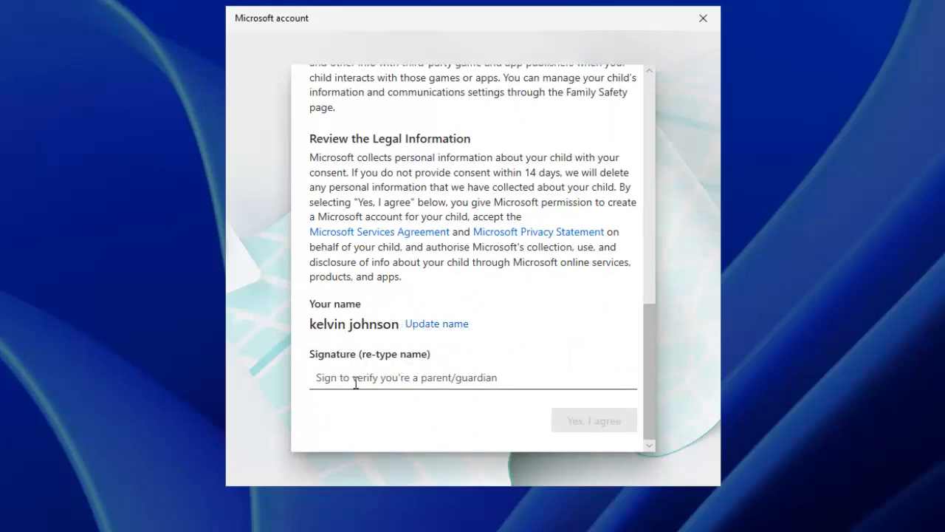
pyautogui.click(410, 380)
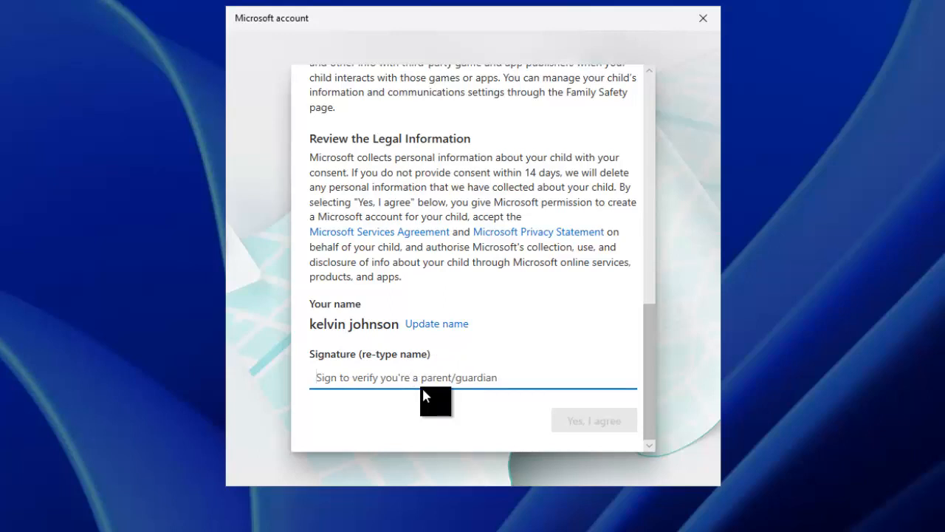
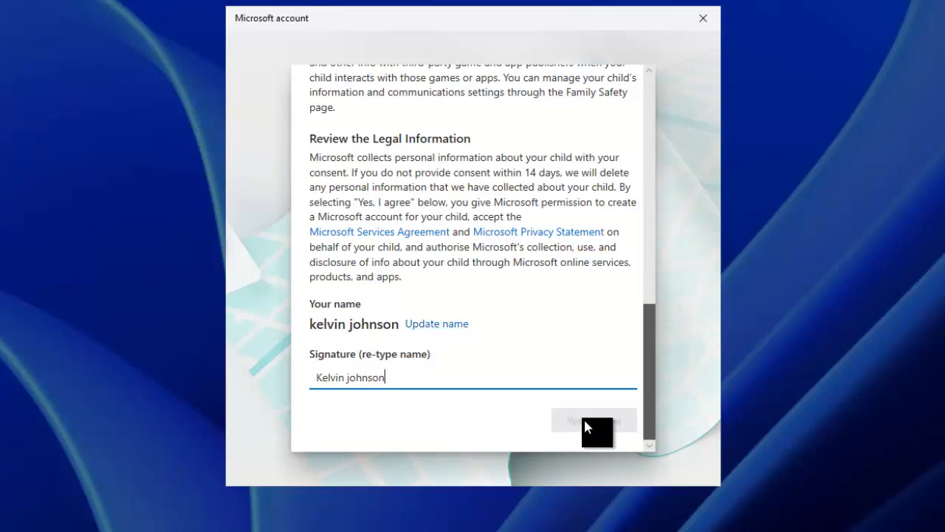
pyautogui.click(461, 395)
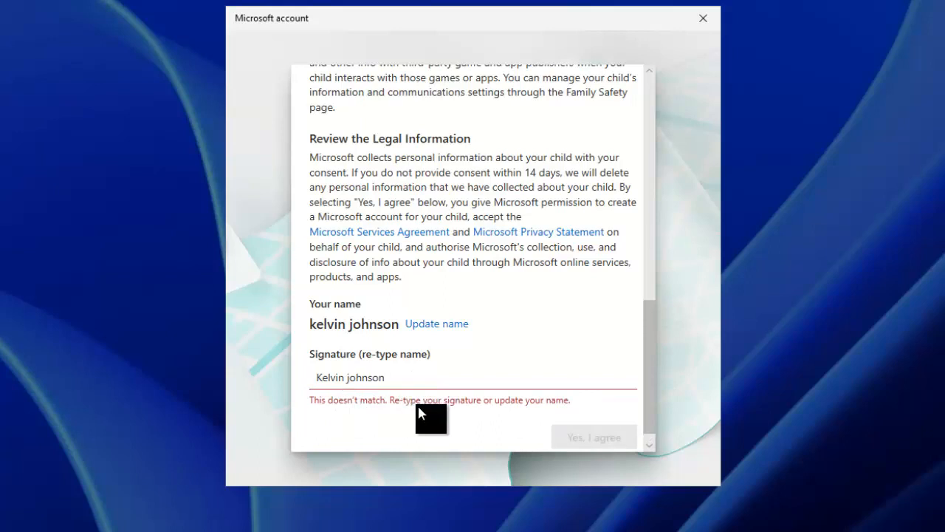
pyautogui.click(375, 377)
pyautogui.hotkey('ctrl', 'a')
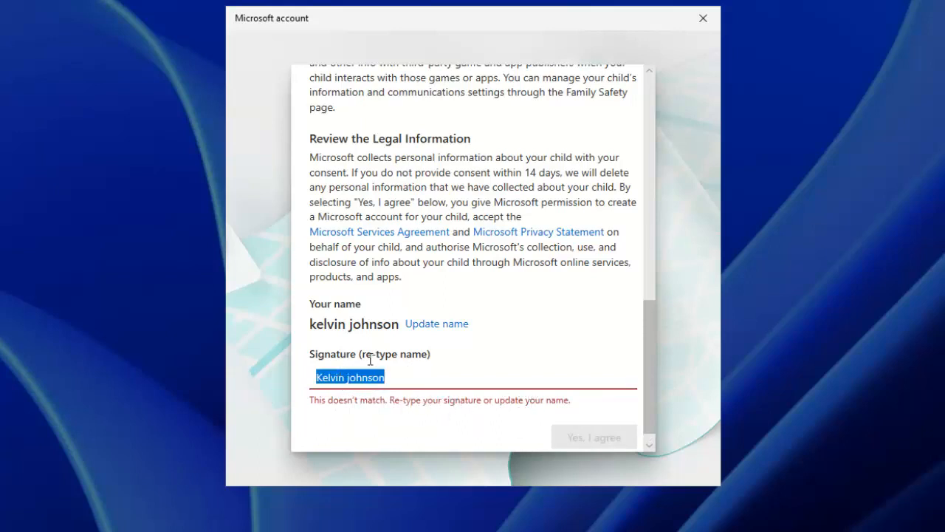
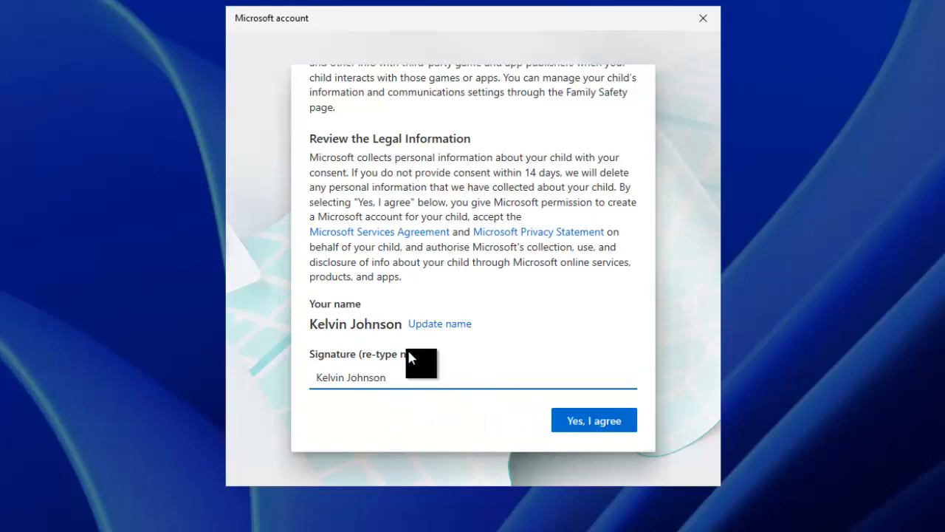
pyautogui.click(579, 423)
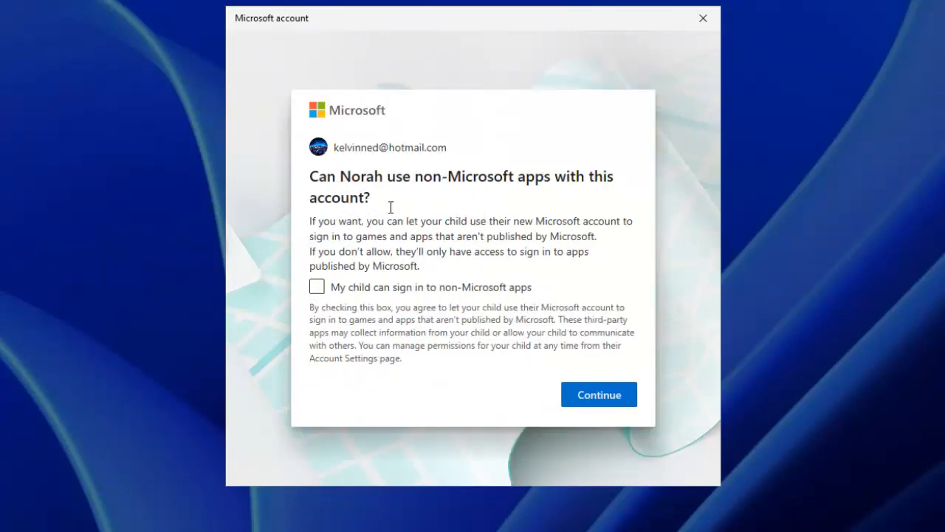
# Leave non-Microsoft apps unticked, confirm Microsoft-only apps, and finish creating the child account
pyautogui.click(325, 288)
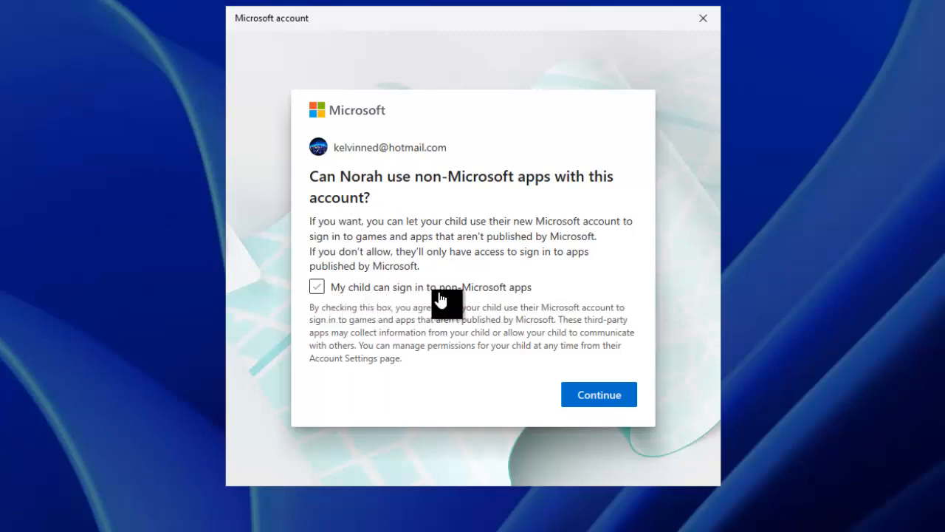
pyautogui.click(337, 292)
pyautogui.click(318, 288)
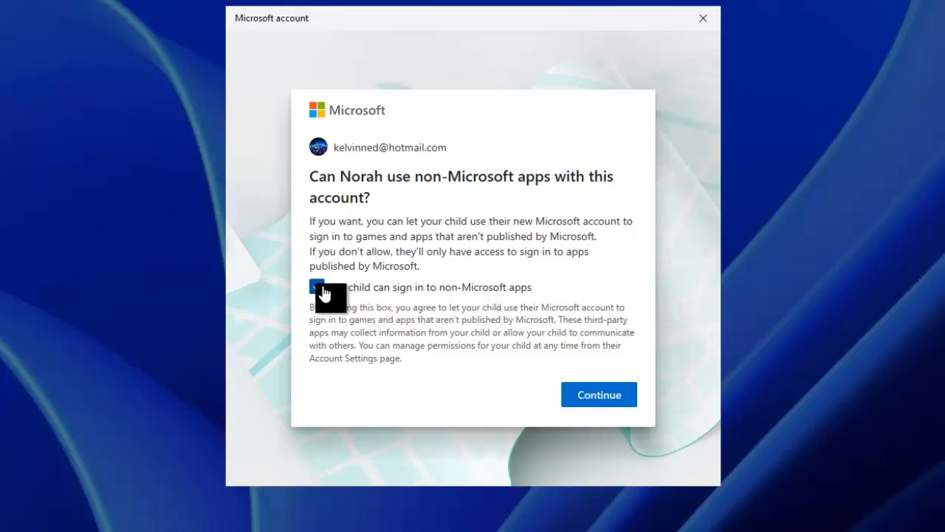
pyautogui.click(596, 399)
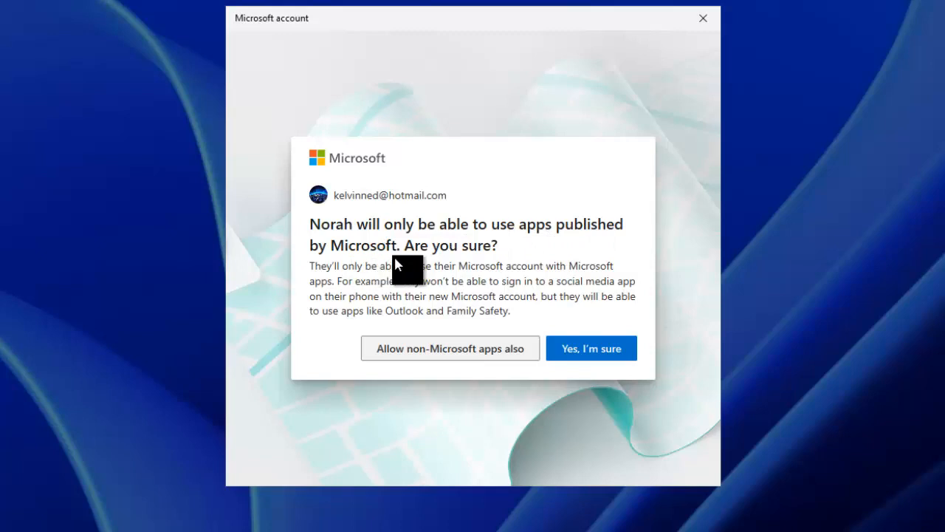
pyautogui.click(581, 350)
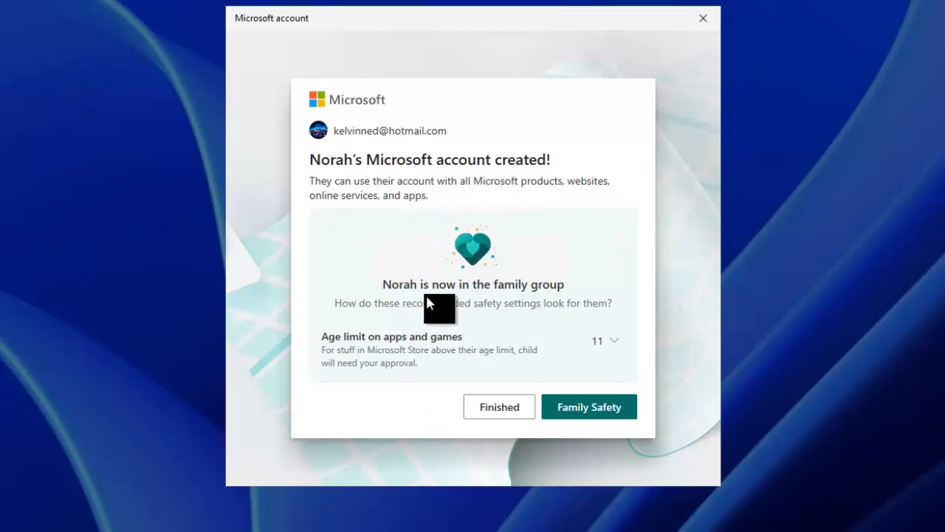
pyautogui.click(512, 406)
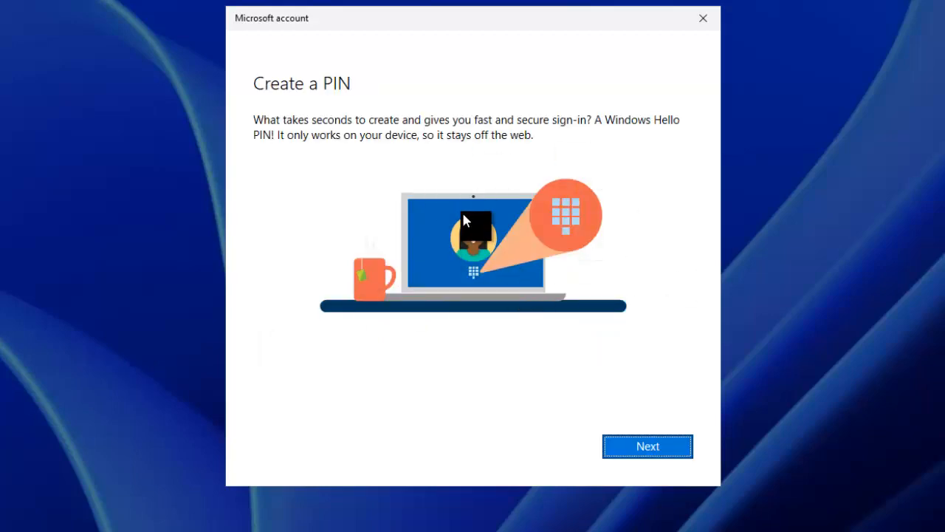
# Create a four-digit Windows Hello PIN for the child, entering it twice to confirm
pyautogui.click(629, 448)
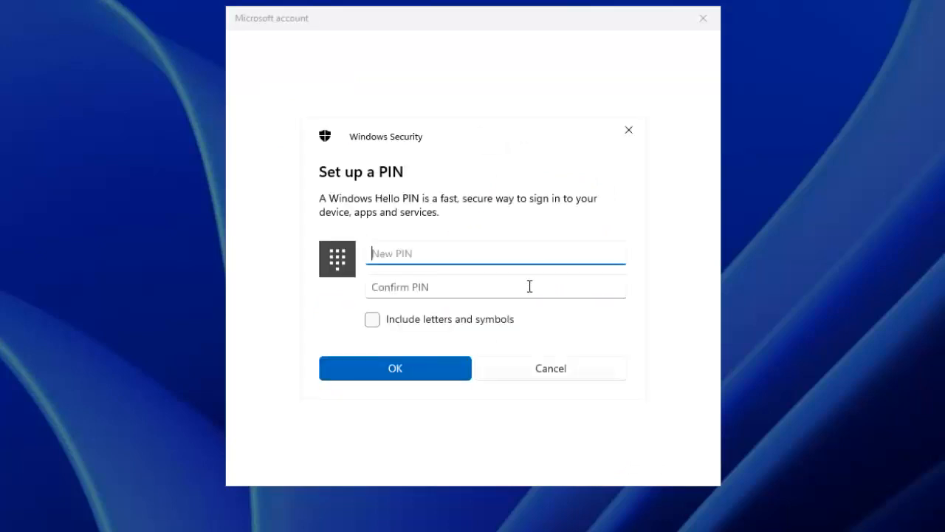
pyautogui.write('1234')
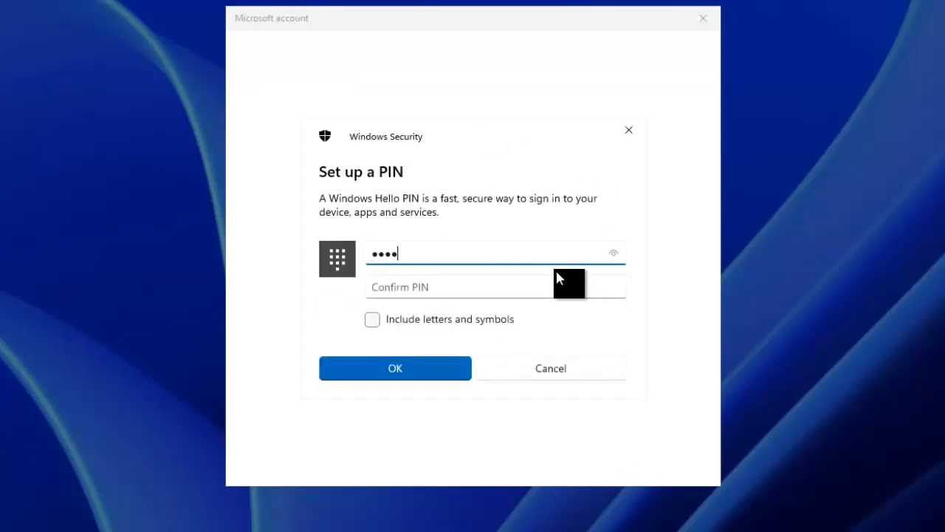
pyautogui.click(523, 298)
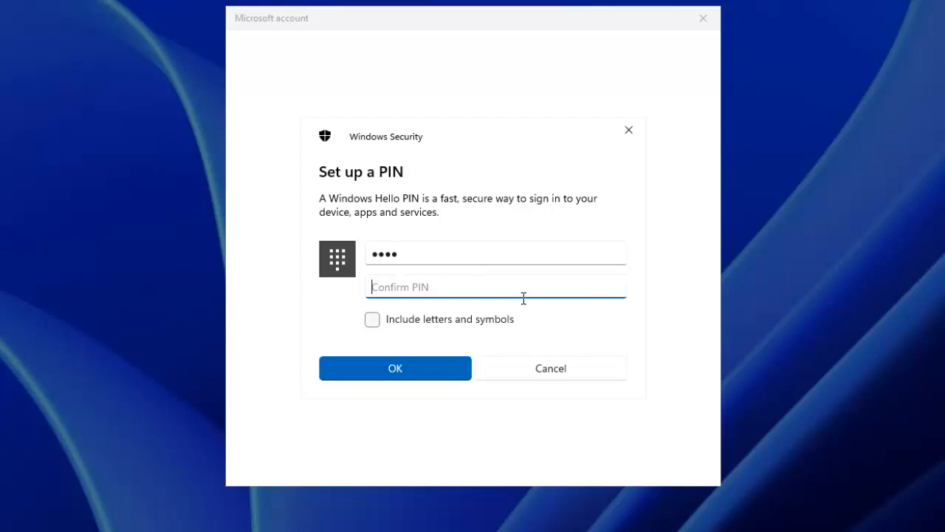
pyautogui.write('1234')
pyautogui.click(454, 374)
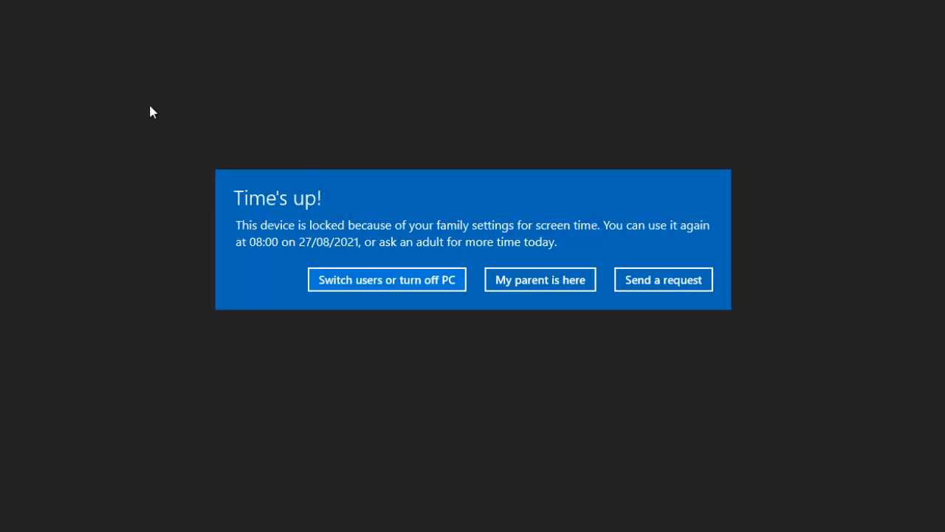
# Approve 30 extra minutes of screen time using the parent's admin account and password
pyautogui.click(569, 281)
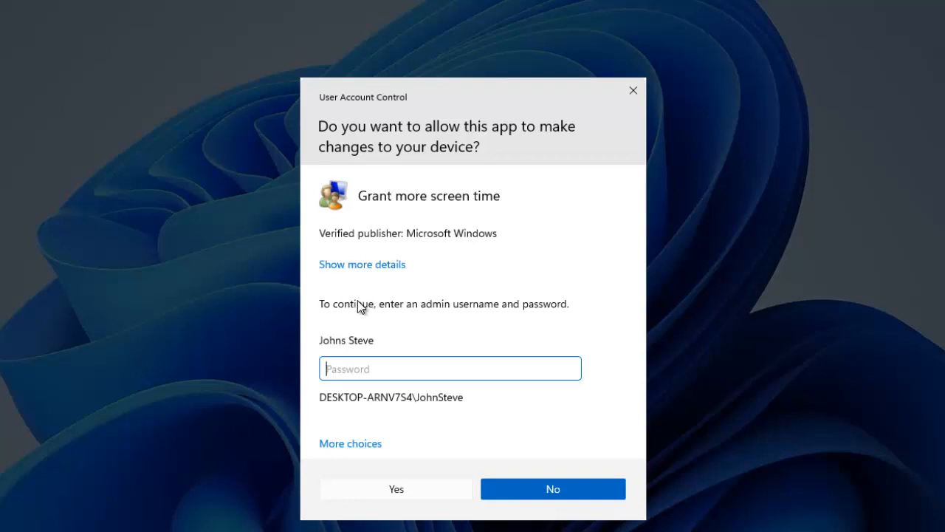
pyautogui.click(357, 452)
pyautogui.scroll(-1, 440, 476)
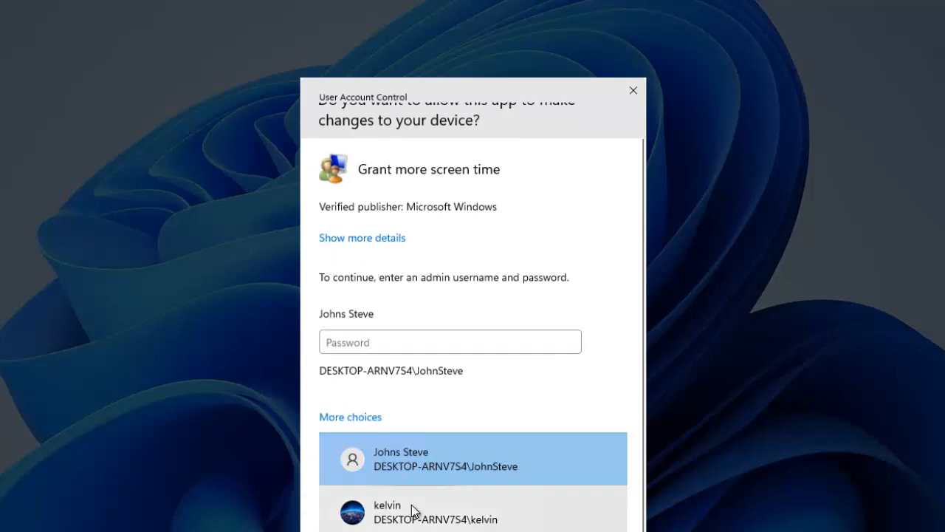
pyautogui.click(413, 511)
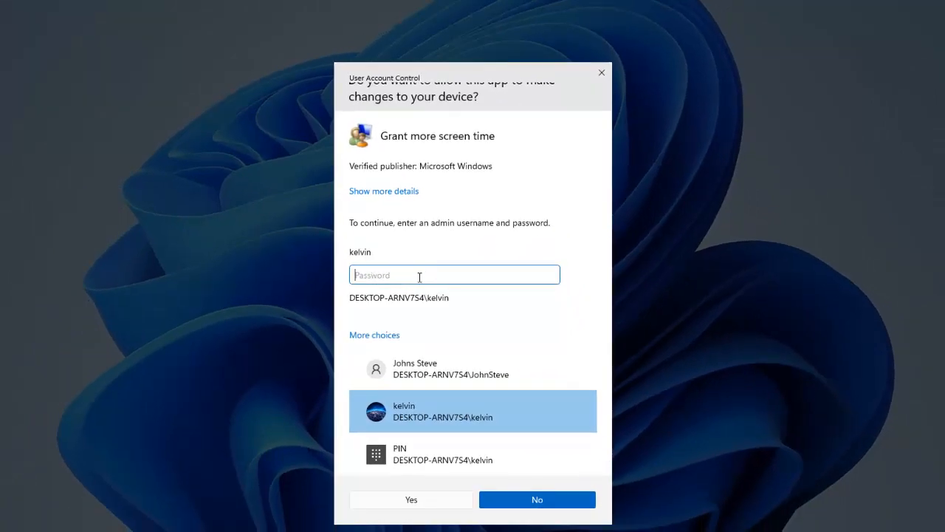
pyautogui.write('••')
pyautogui.click(426, 500)
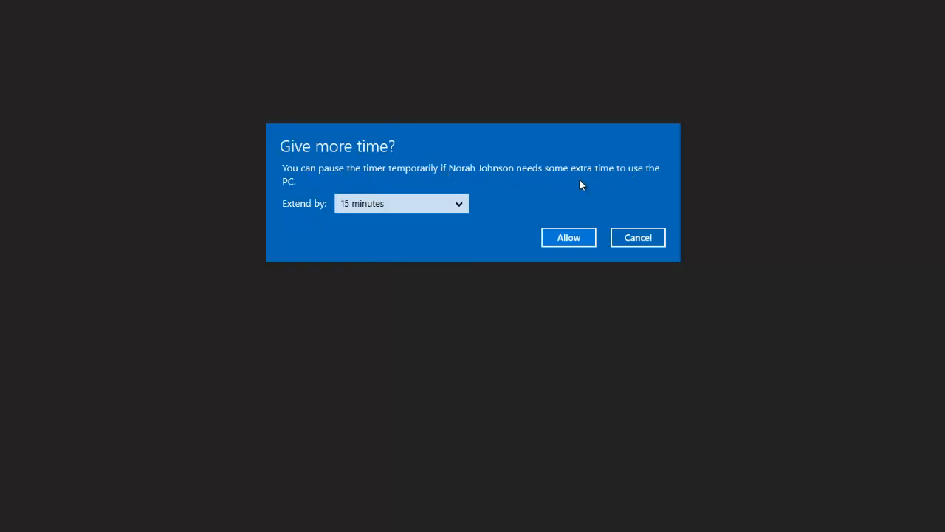
pyautogui.click(441, 206)
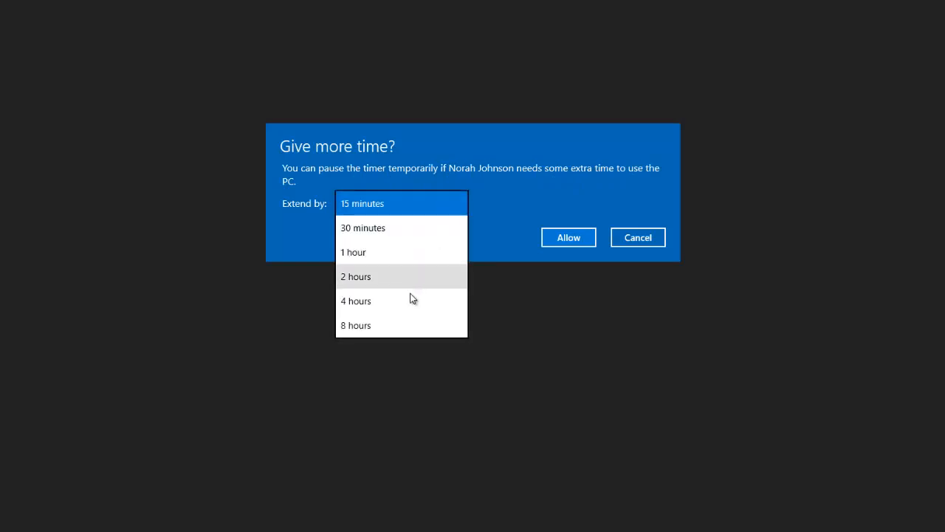
pyautogui.click(382, 232)
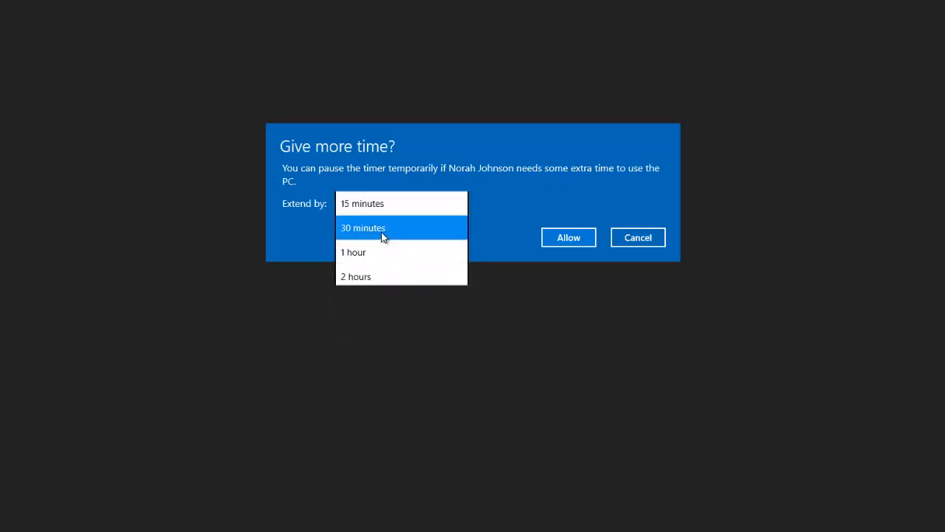
pyautogui.click(566, 235)
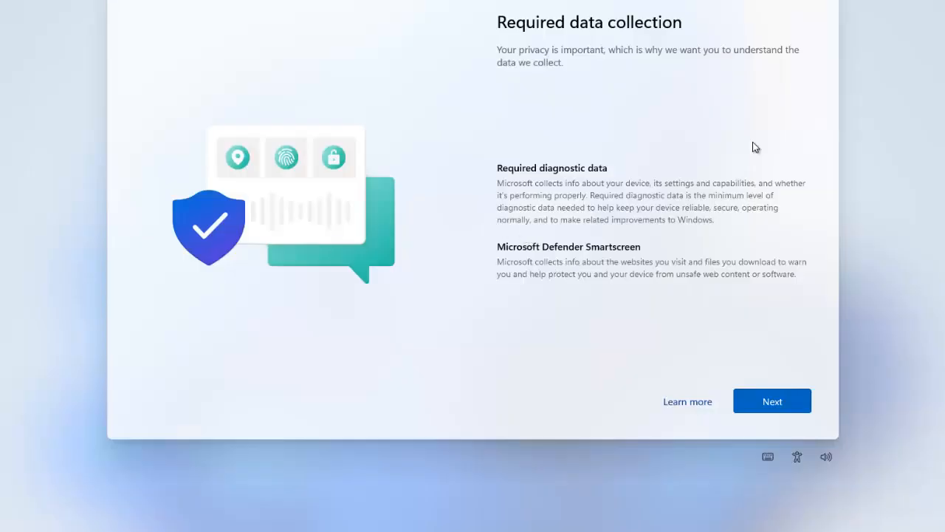
# Accept the Required data collection page and bring up the Start menu on the child's desktop
pyautogui.click(761, 399)
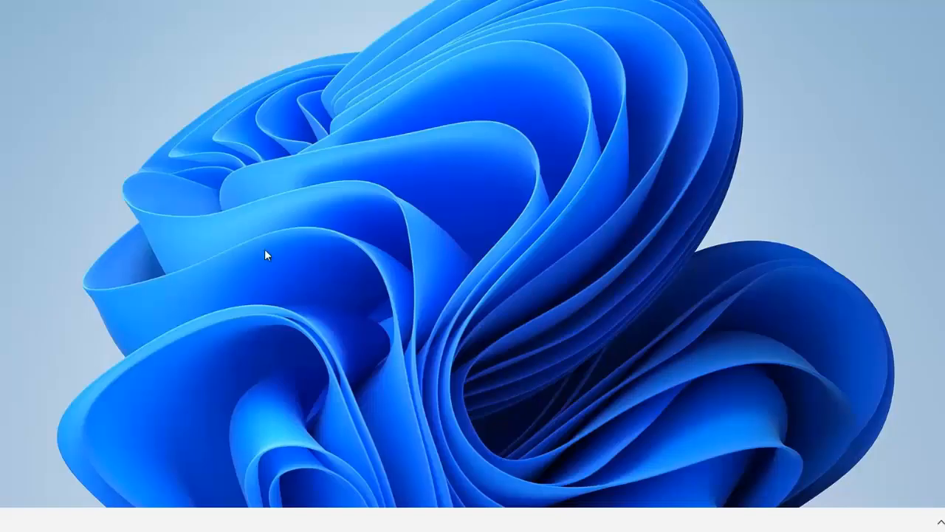
pyautogui.press('super')
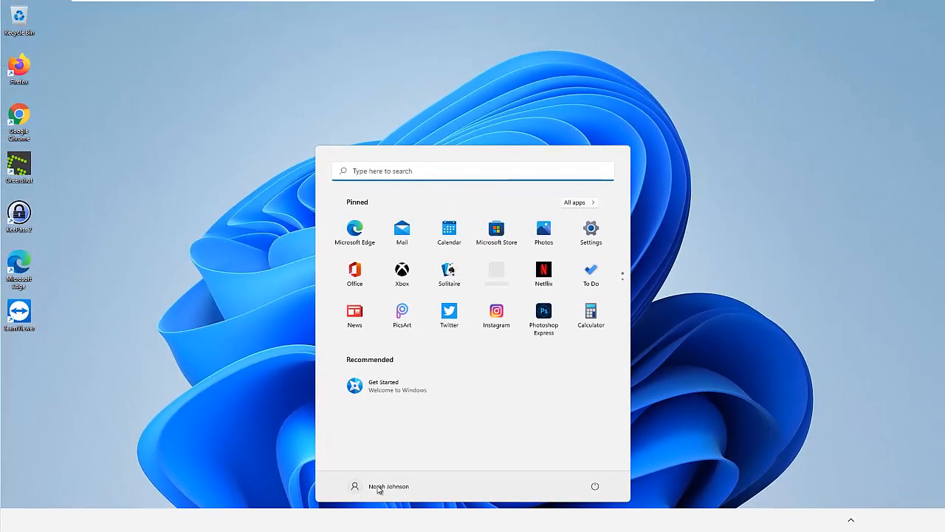